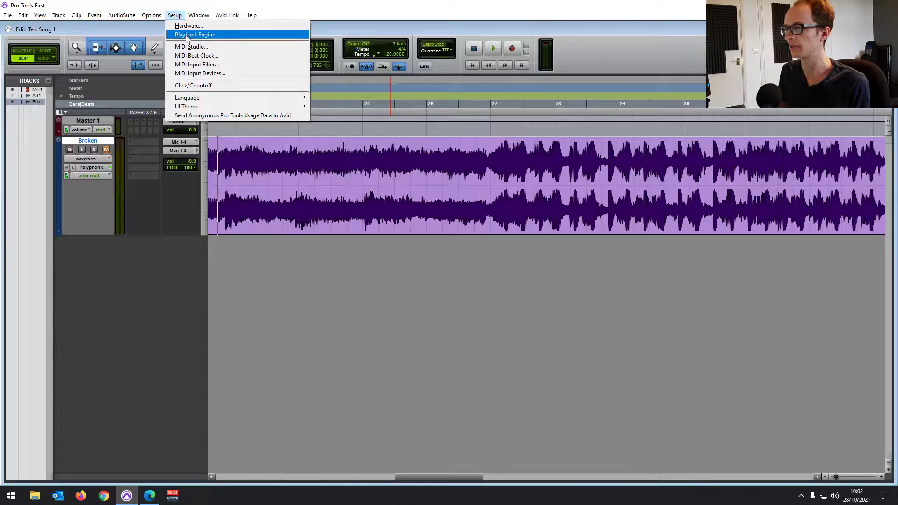
# Set the playback engine to Windows Audio Device and allow the project to save and close
pyautogui.click(187, 36)
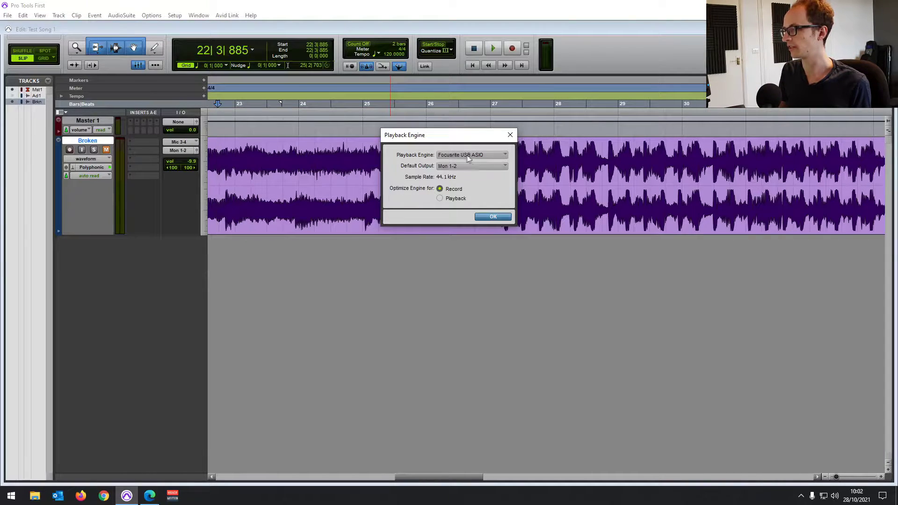
pyautogui.click(492, 158)
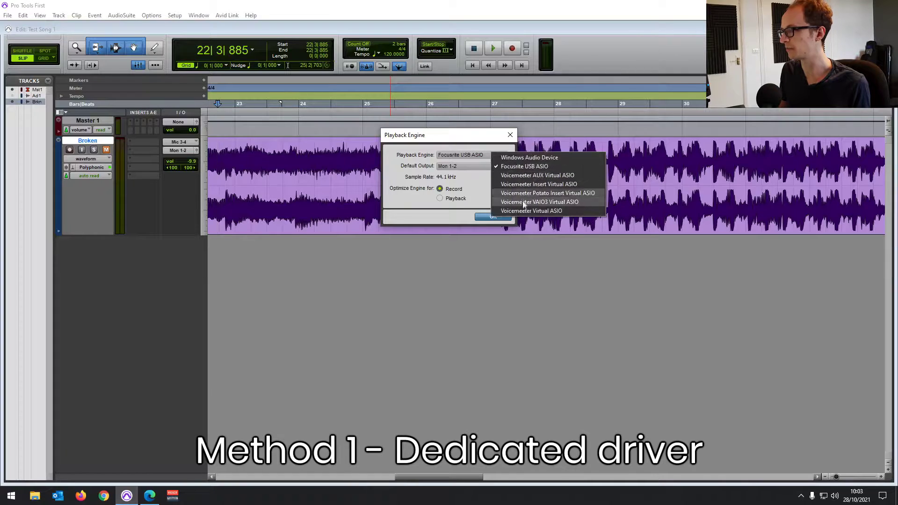
pyautogui.click(510, 158)
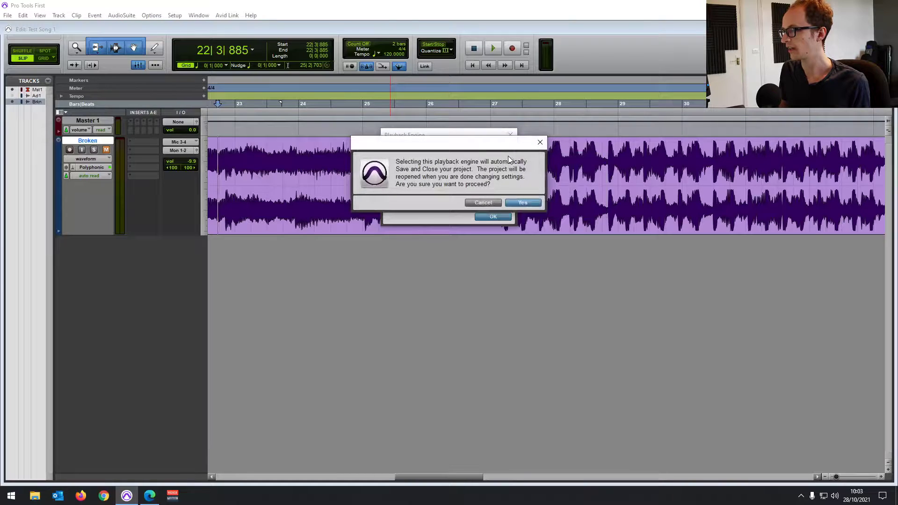
pyautogui.click(518, 204)
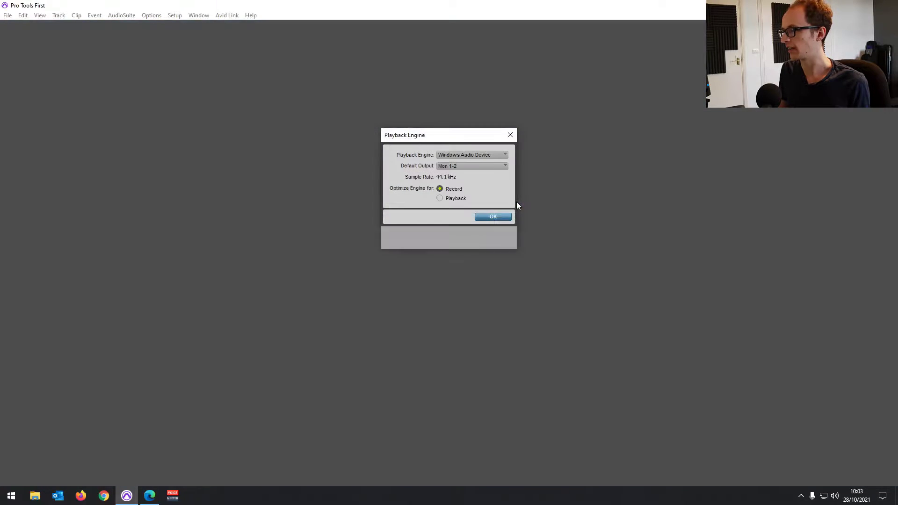
# Examine the input device choices for Windows Audio Device and the list of available playback engines
pyautogui.click(479, 177)
pyautogui.click(479, 177)
pyautogui.click(448, 167)
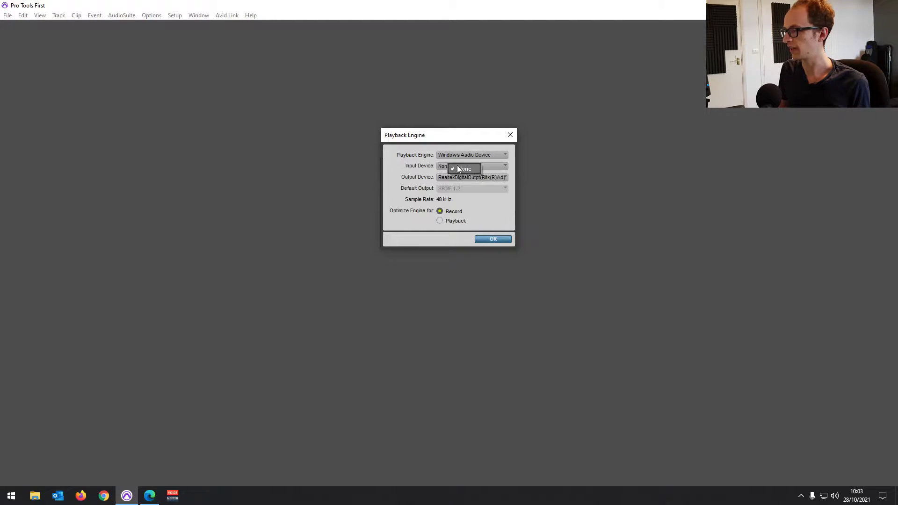
pyautogui.click(459, 169)
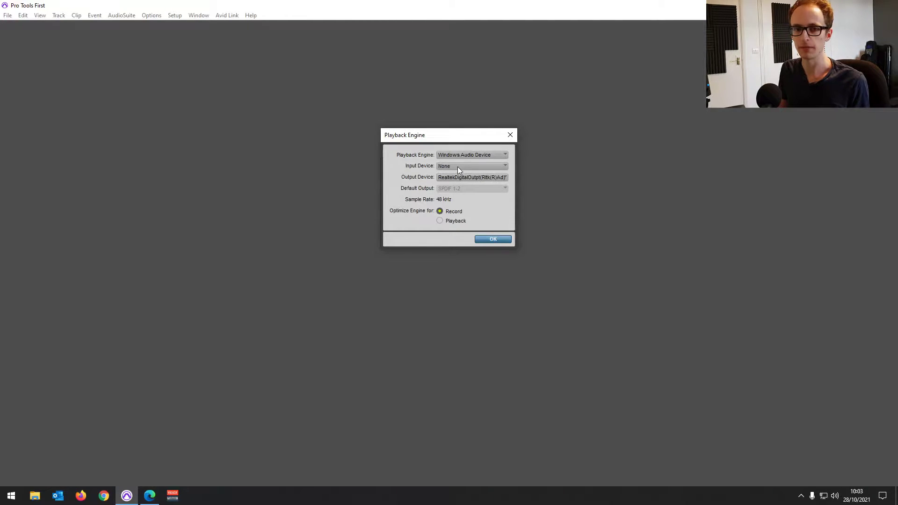
pyautogui.click(461, 156)
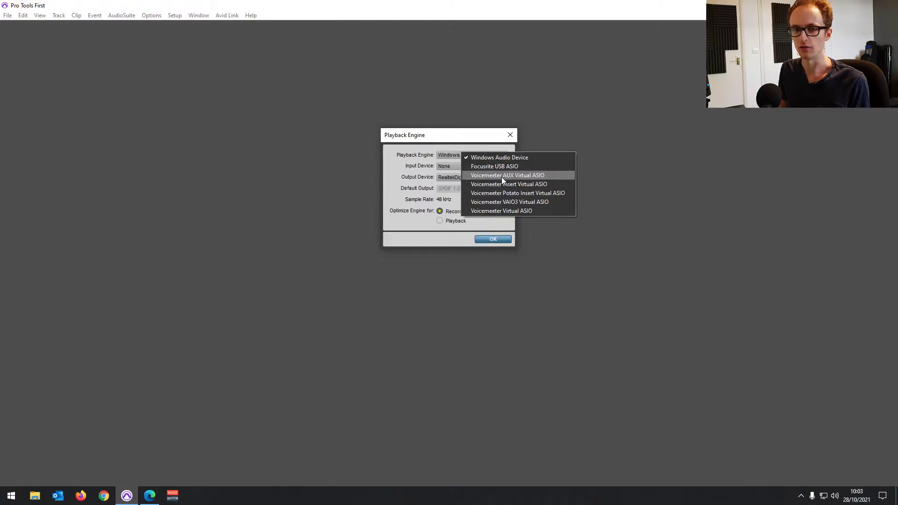
pyautogui.click(451, 136)
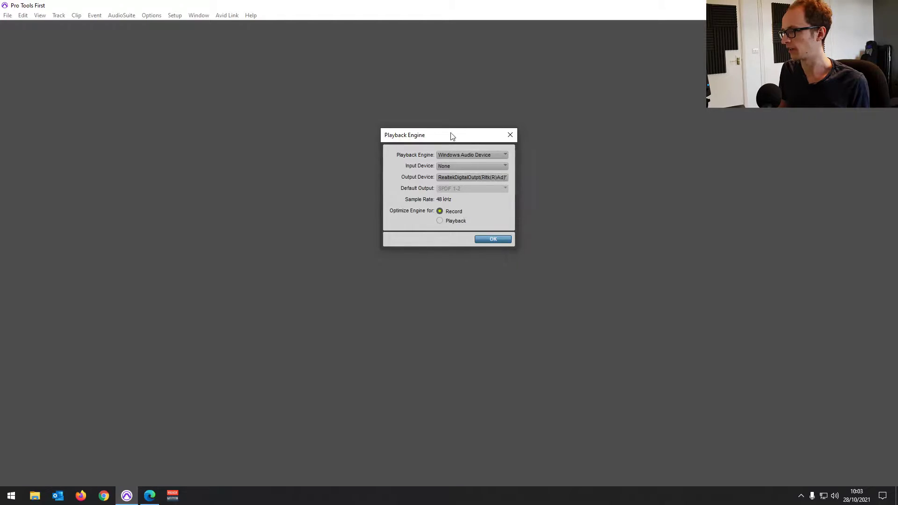
pyautogui.click(459, 155)
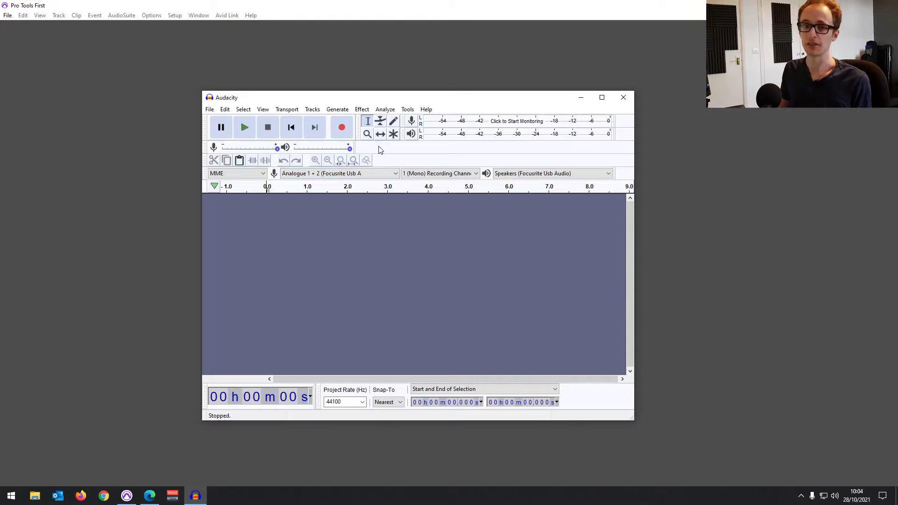
# Examine the recording devices available in Audacity without changing the selection, and close Audacity
pyautogui.click(387, 174)
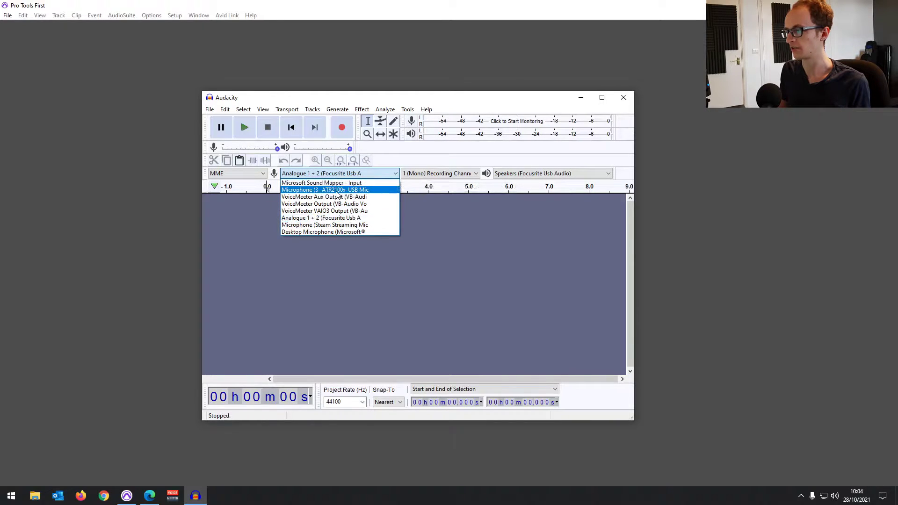
pyautogui.click(397, 152)
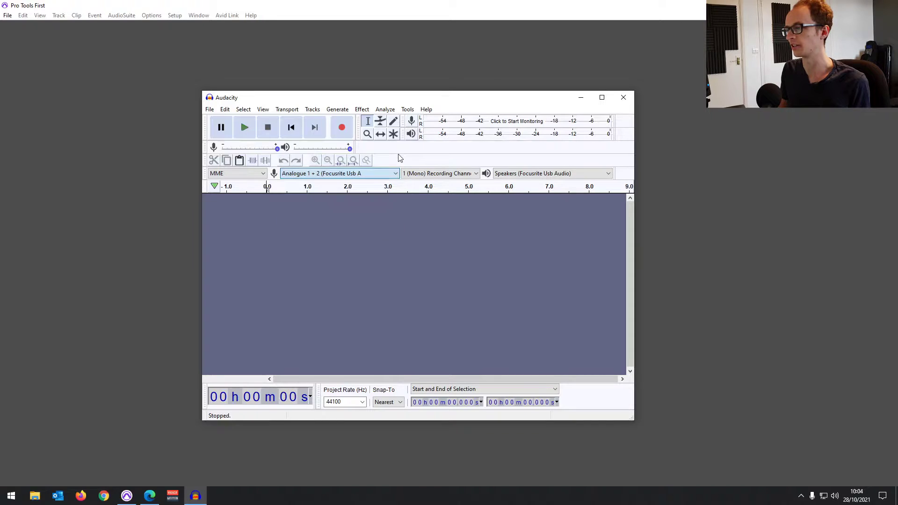
pyautogui.click(624, 98)
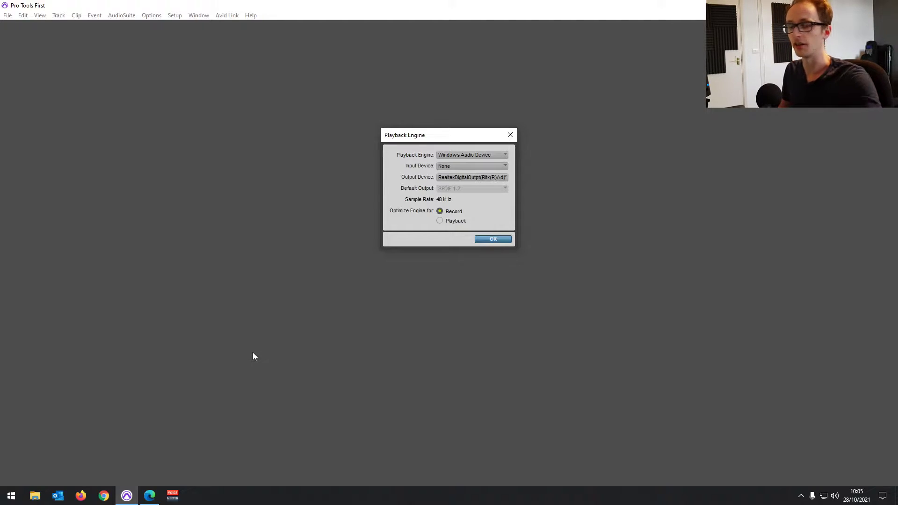
# Switch to Edge and download the English ASIO4ALL 2.13 installer from the ASIO4ALL website, dismissing the advertisement
pyautogui.click(151, 495)
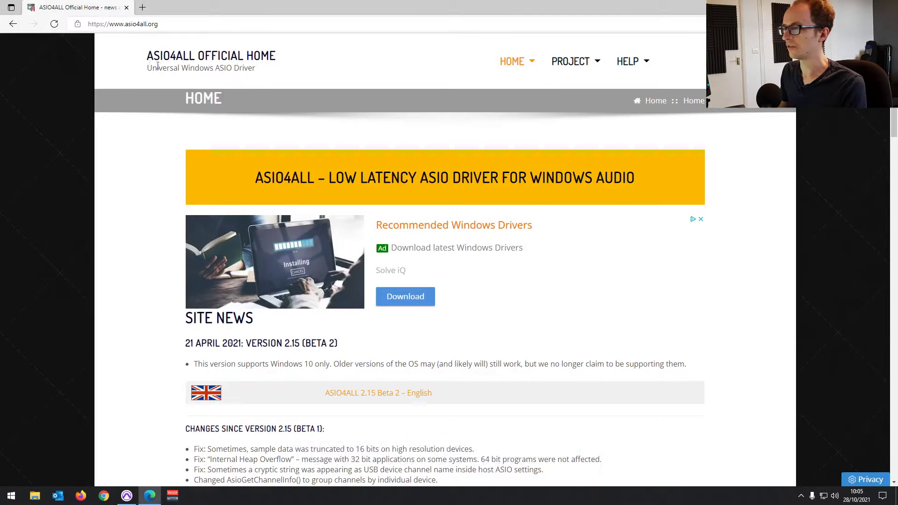
pyautogui.scroll(-4, 231, 142)
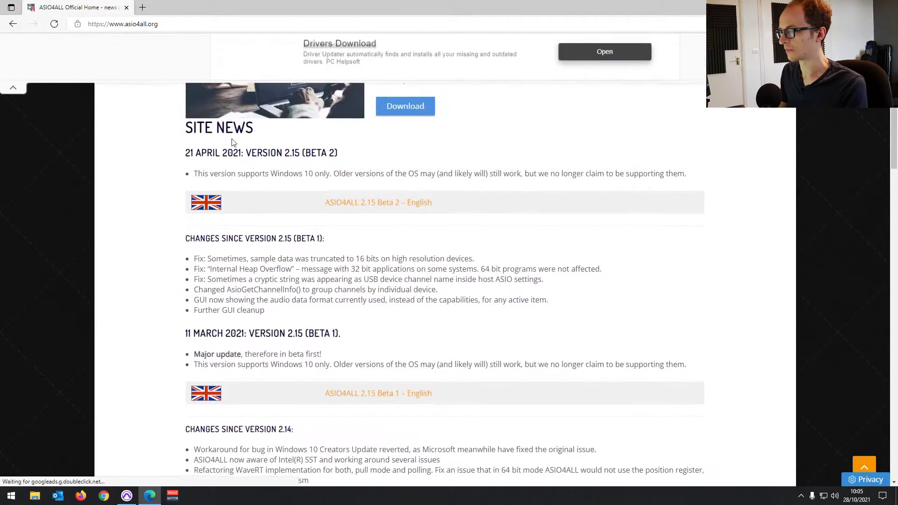
pyautogui.scroll(6, 479, 191)
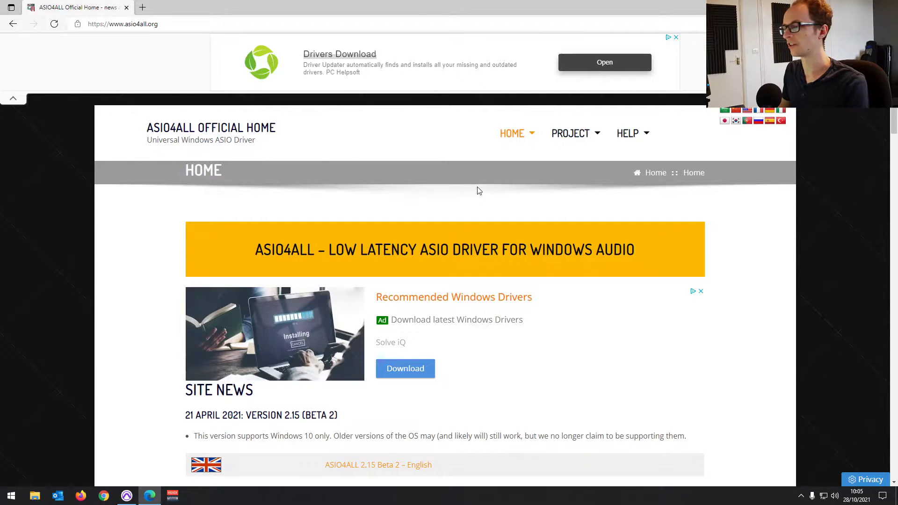
pyautogui.scroll(-4, 280, 197)
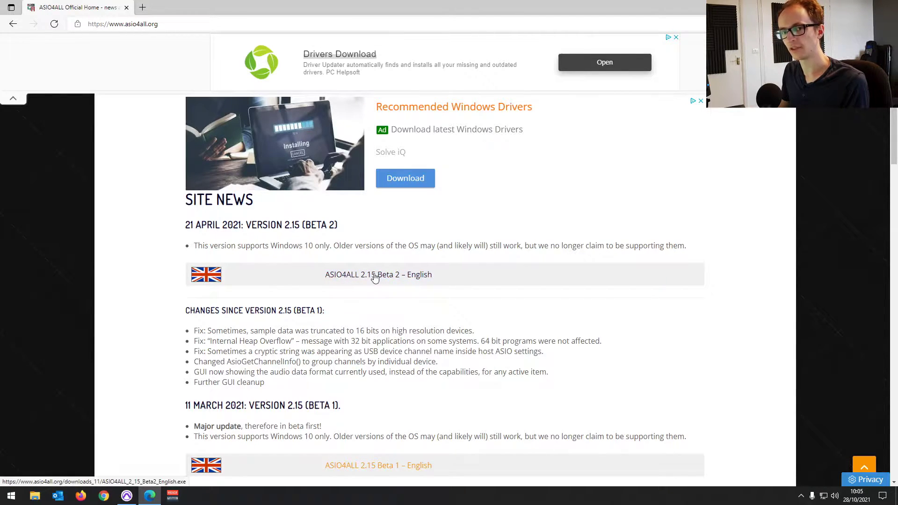
pyautogui.scroll(-12, 375, 276)
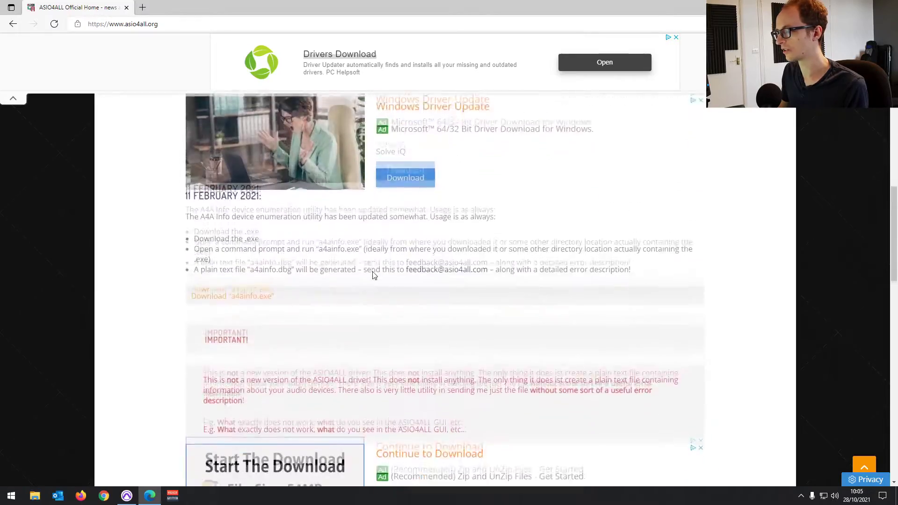
pyautogui.scroll(-15, 374, 276)
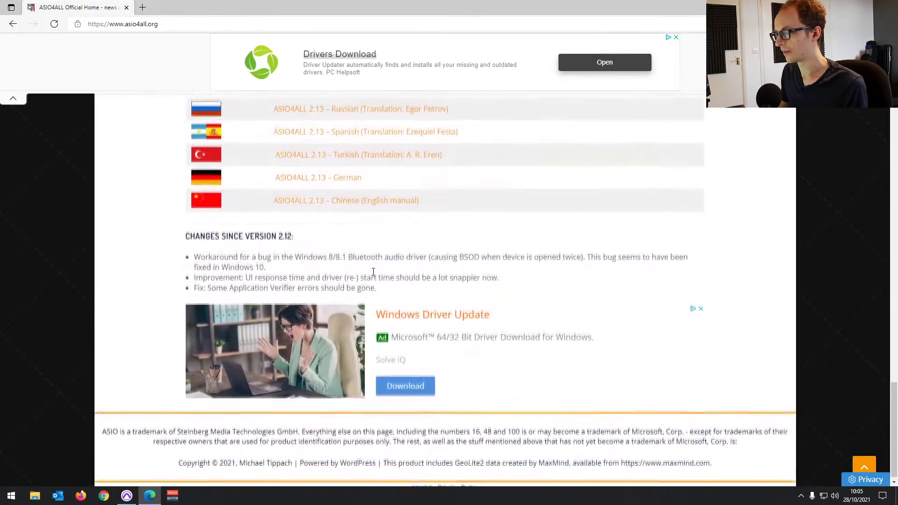
pyautogui.scroll(4, 373, 272)
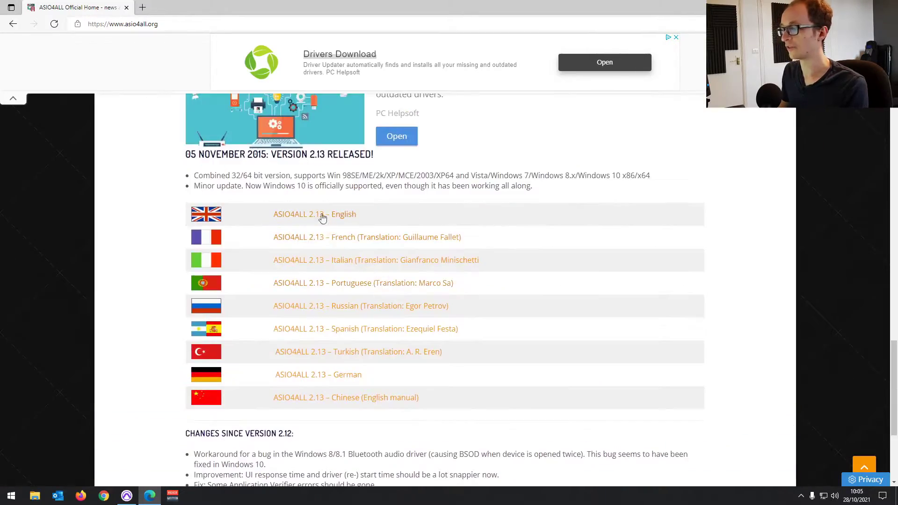
pyautogui.click(321, 214)
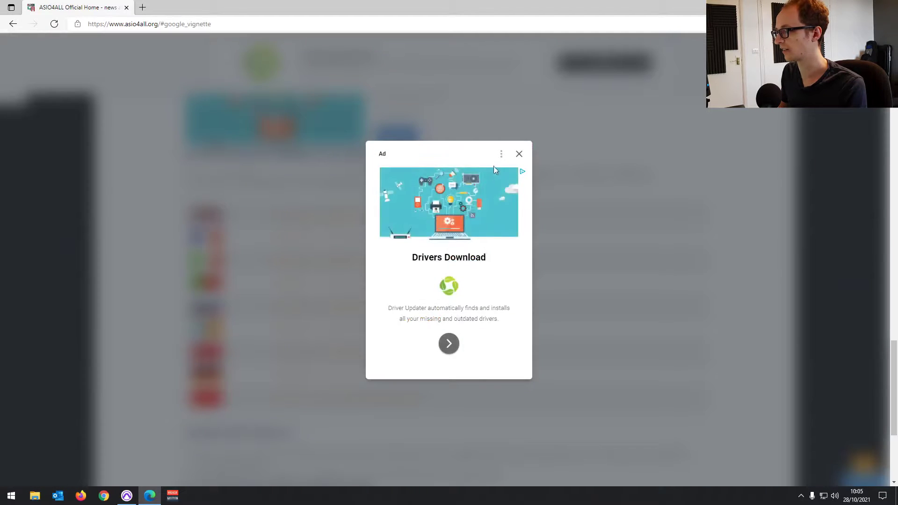
pyautogui.click(519, 155)
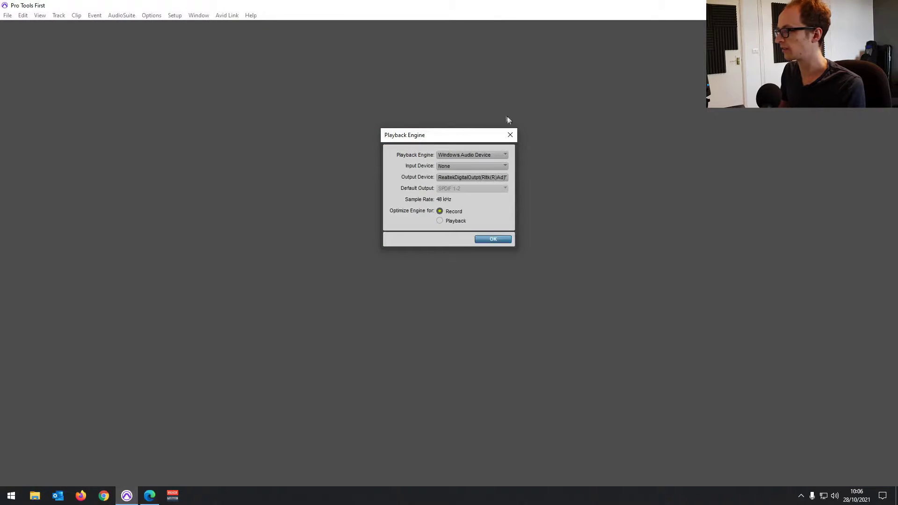
# Close the Playback Engine settings and install ASIO4ALL 2.13 with the default components, accepting the license agreement
pyautogui.click(510, 135)
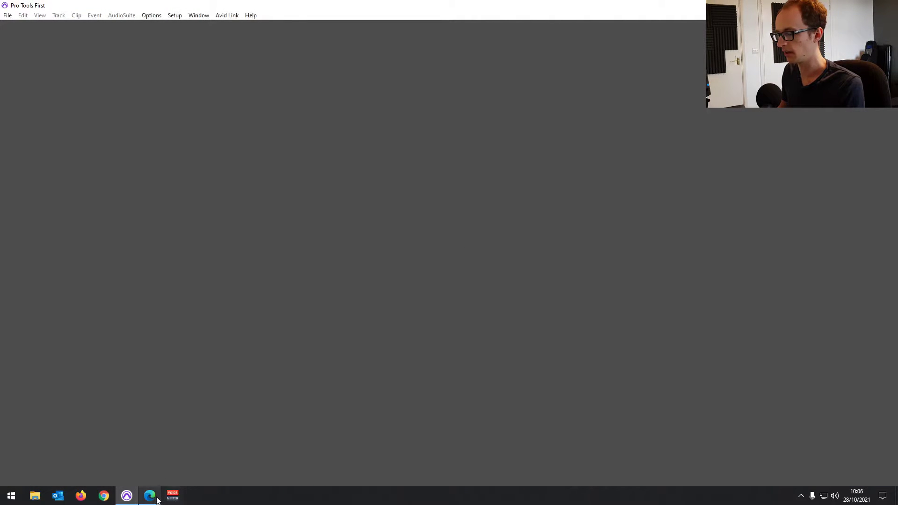
pyautogui.moveTo(156, 499)
pyautogui.click(150, 475)
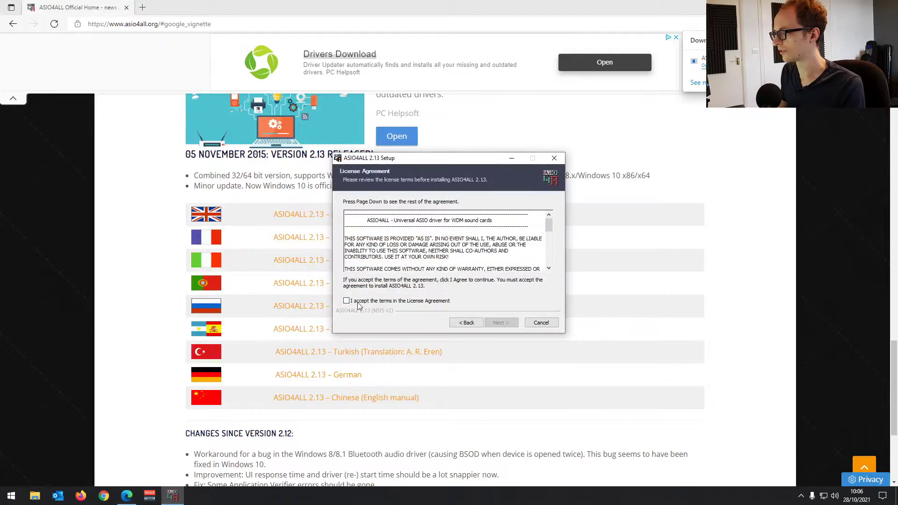
pyautogui.click(501, 323)
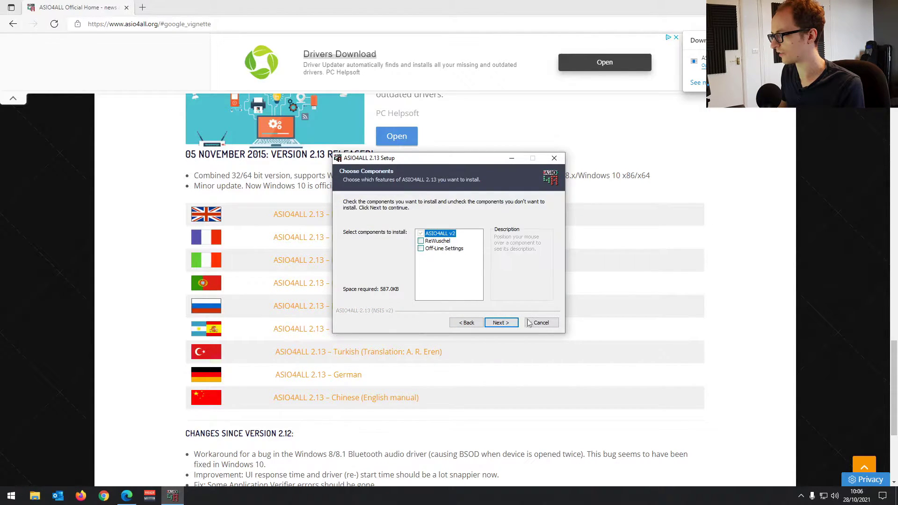
pyautogui.click(501, 323)
pyautogui.click(501, 323)
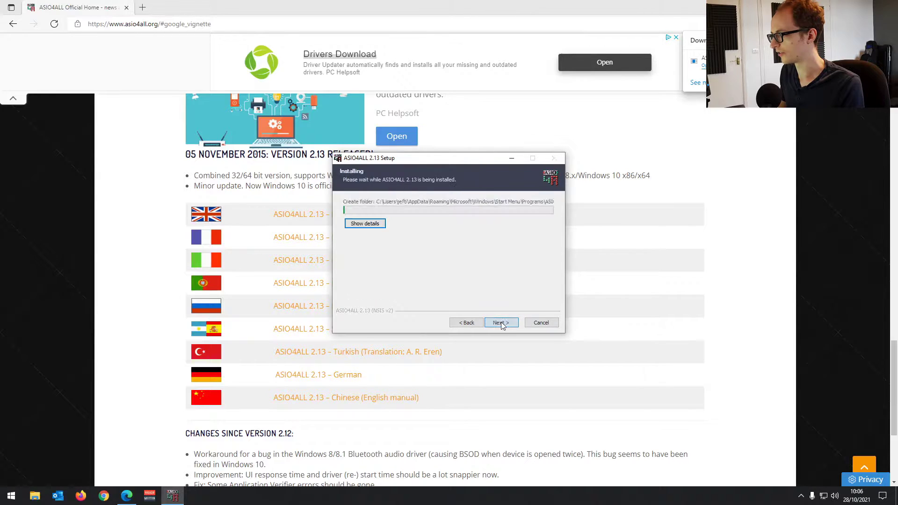
pyautogui.click(501, 322)
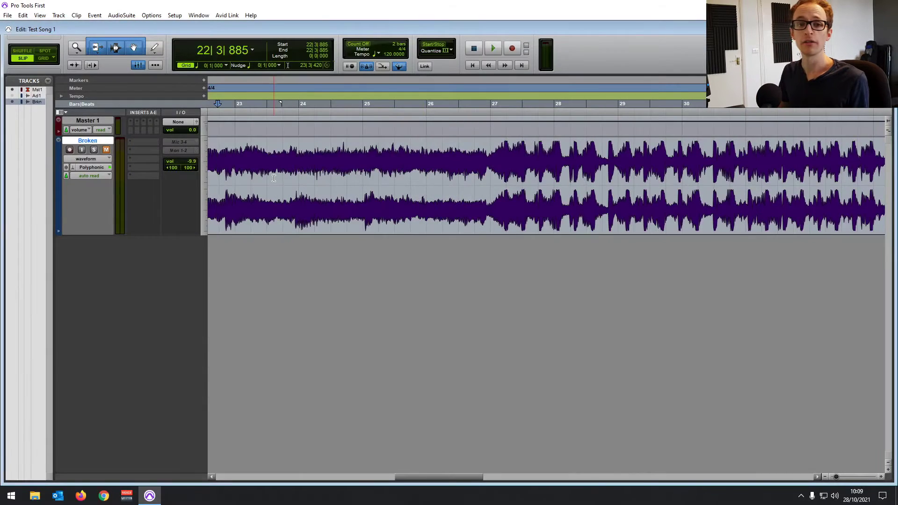
# Set the Pro Tools First playback engine to ASIO4ALL v2, keeping HD Audio output 1-2 as default output, and apply the settings
pyautogui.click(179, 16)
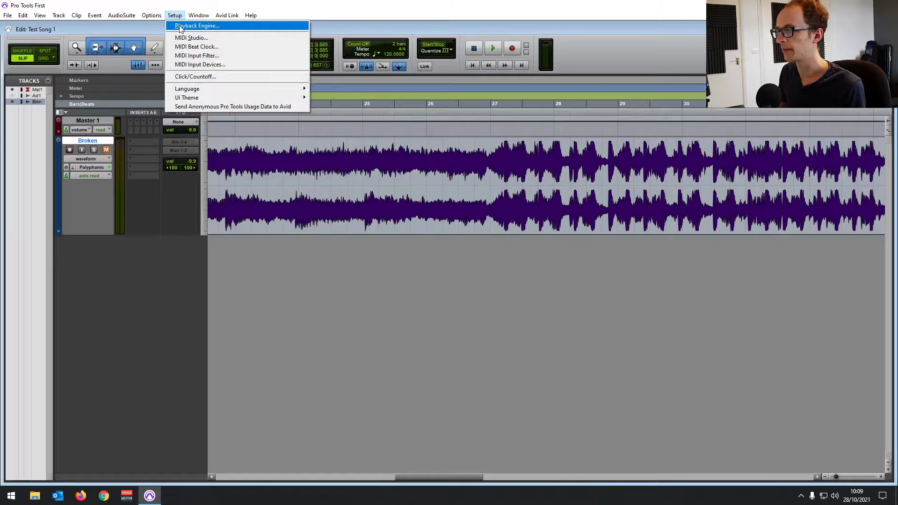
pyautogui.click(180, 26)
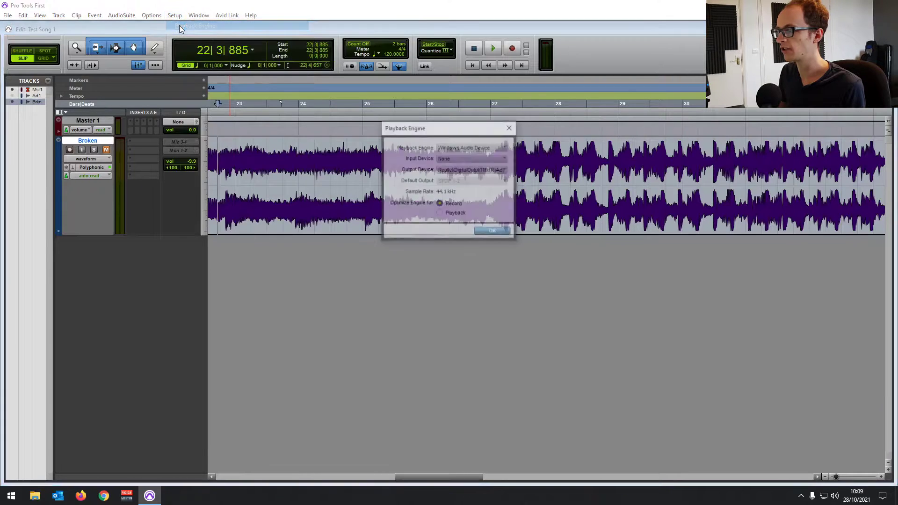
pyautogui.click(449, 148)
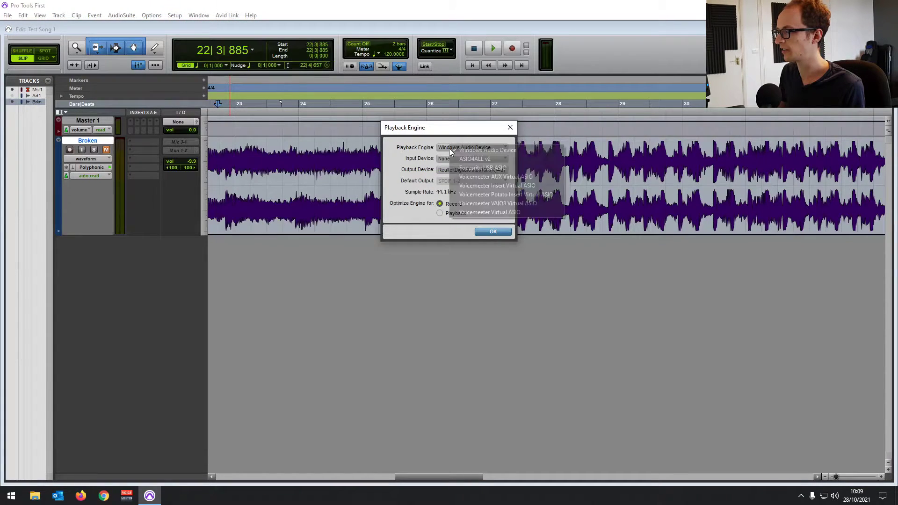
pyautogui.click(495, 158)
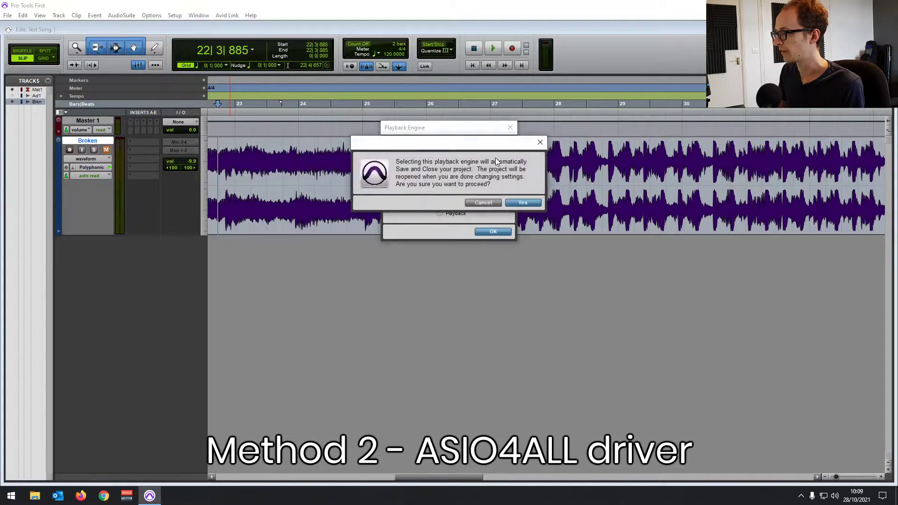
pyautogui.click(518, 202)
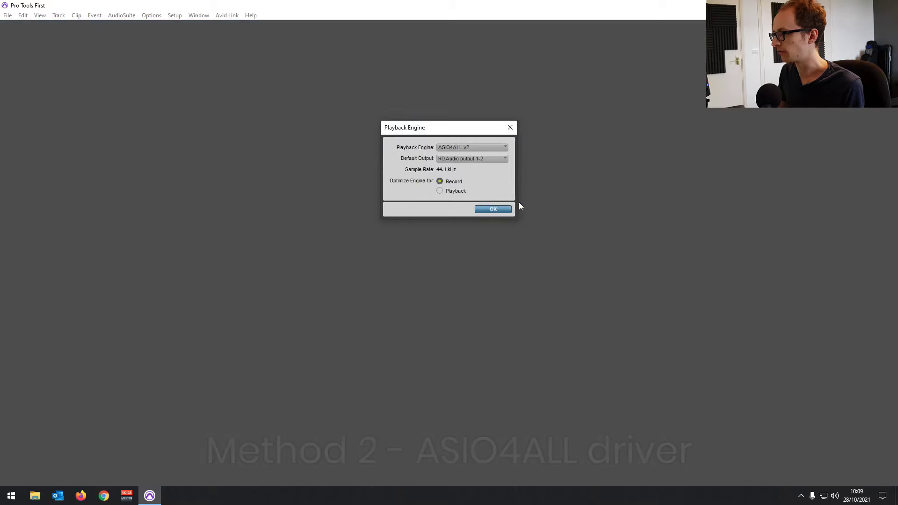
pyautogui.click(484, 159)
pyautogui.click(473, 148)
pyautogui.click(467, 132)
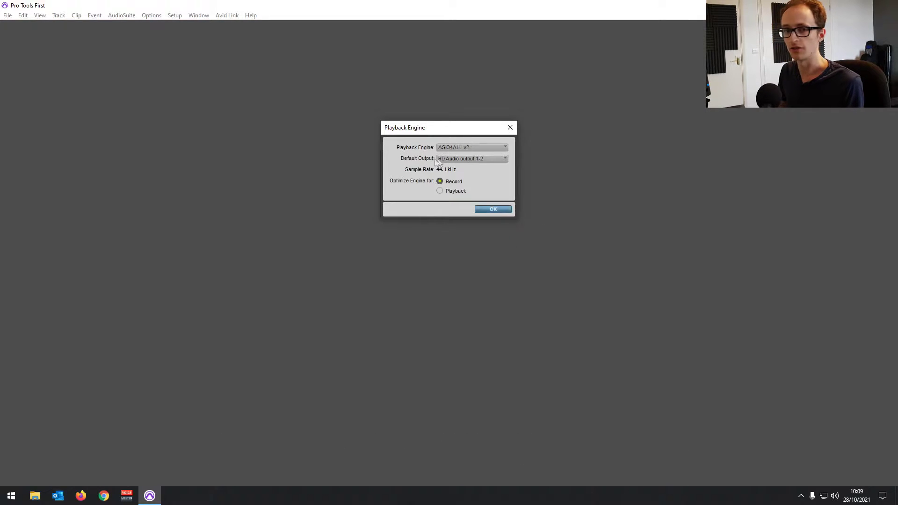
pyautogui.click(506, 211)
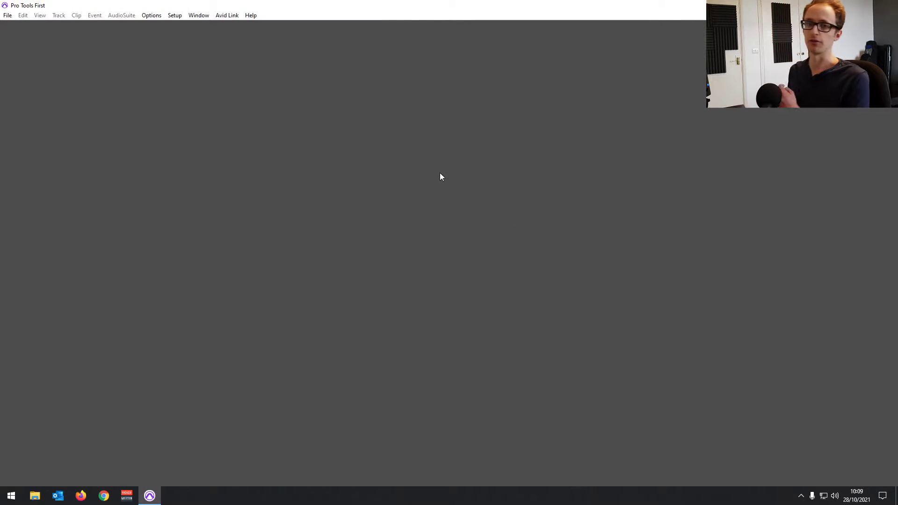
# Create one new mono audio track in ticks in the Test Song 1 project
pyautogui.hotkey('ctrl', 'shift', 'n')
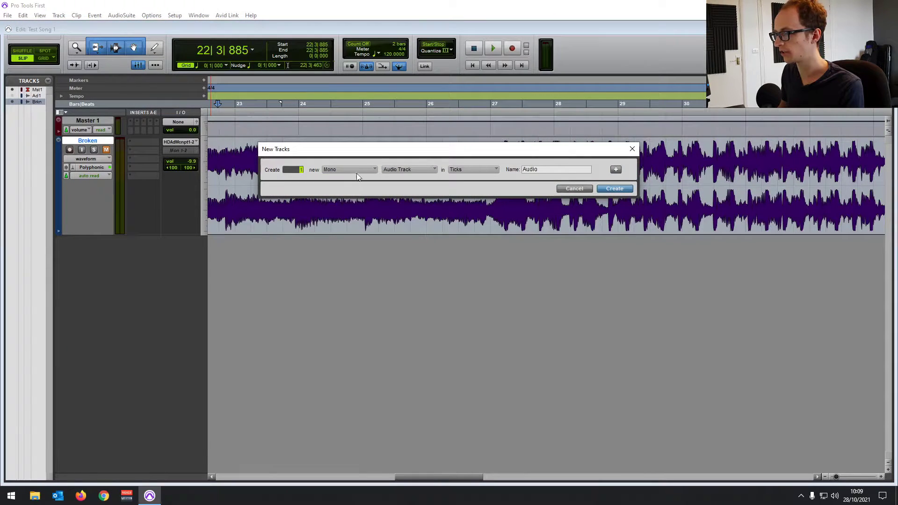
pyautogui.click(615, 189)
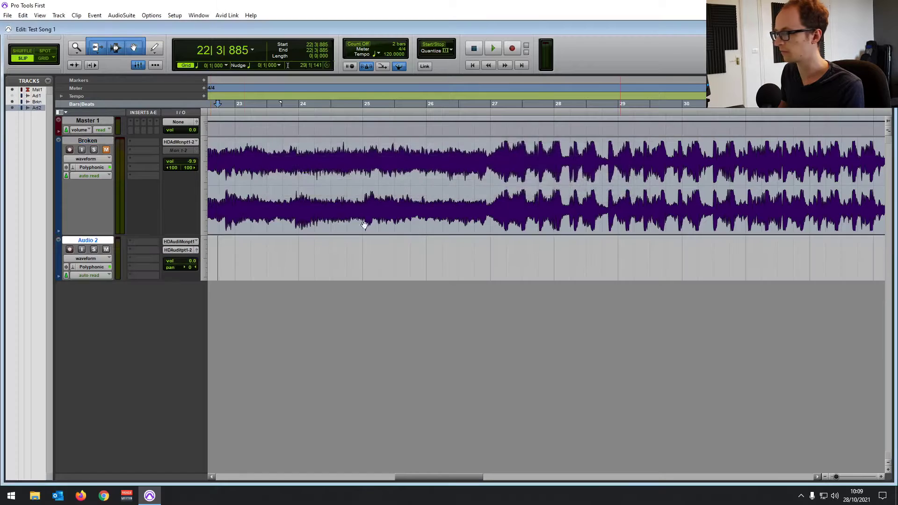
# Review the interface inputs and HD Audio outputs available to the Audio 2 track, keeping its current assignments
pyautogui.click(187, 242)
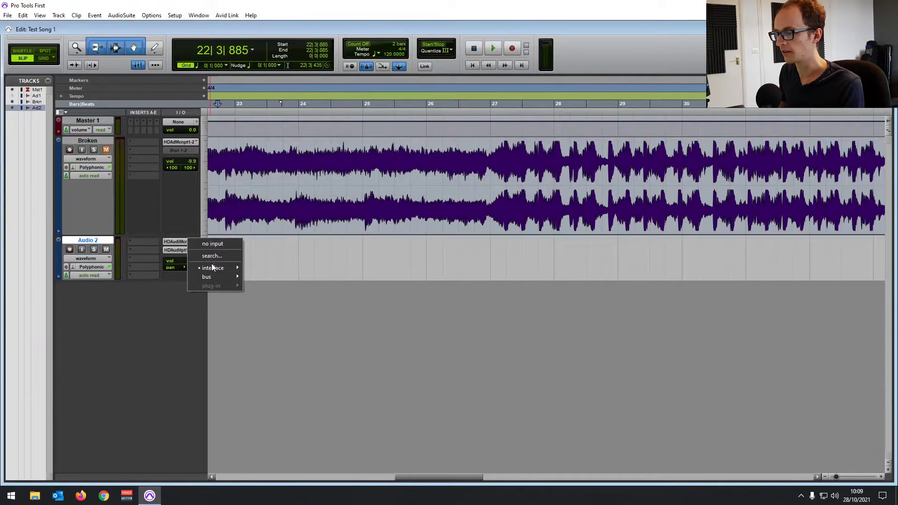
pyautogui.moveTo(211, 265)
pyautogui.click(168, 243)
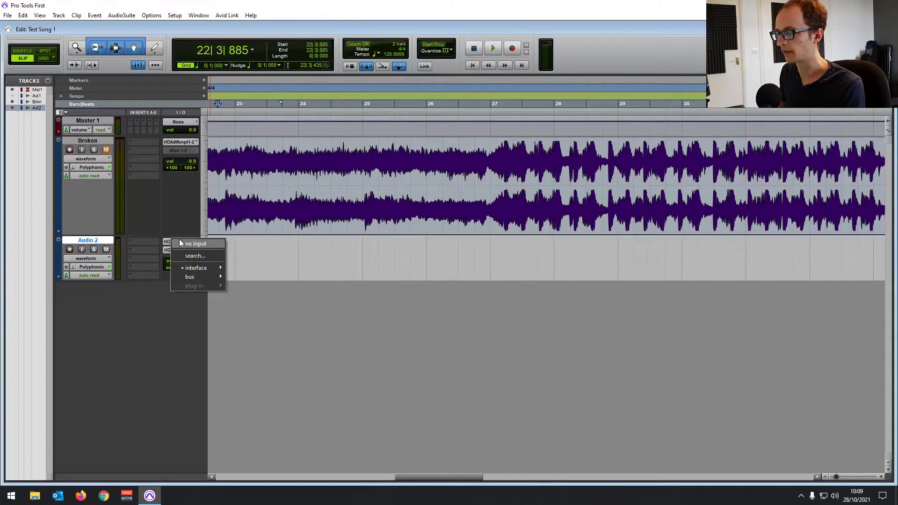
pyautogui.moveTo(183, 269)
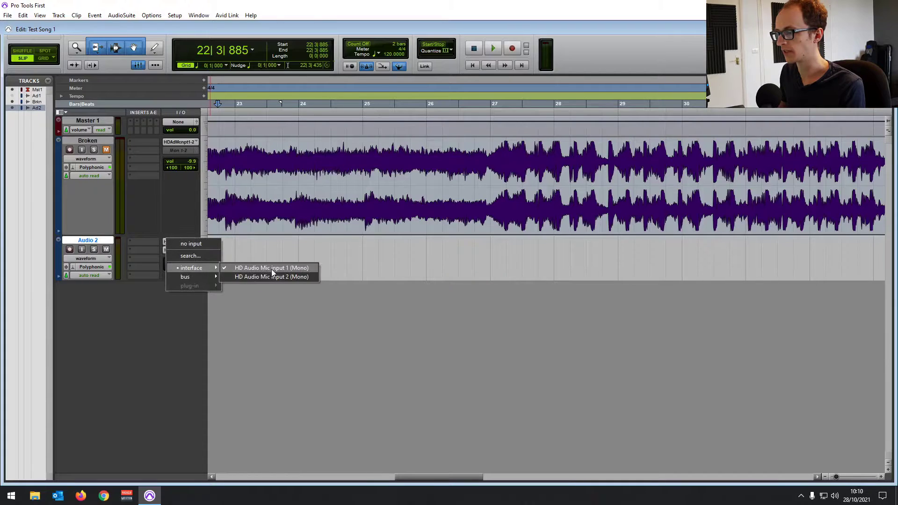
pyautogui.click(190, 299)
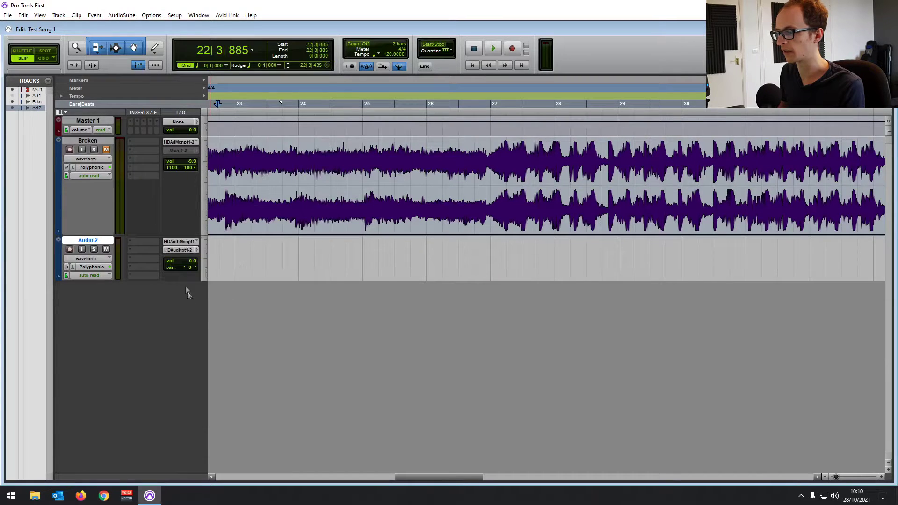
pyautogui.click(180, 253)
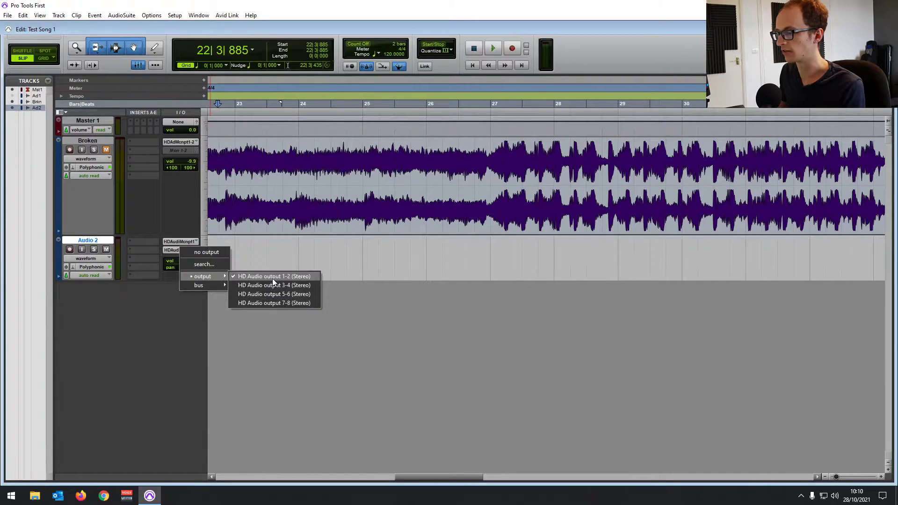
pyautogui.click(143, 329)
# Return to the start of the song, record-arm the Audio 2 track and record a test take about four bars long
pyautogui.click(224, 258)
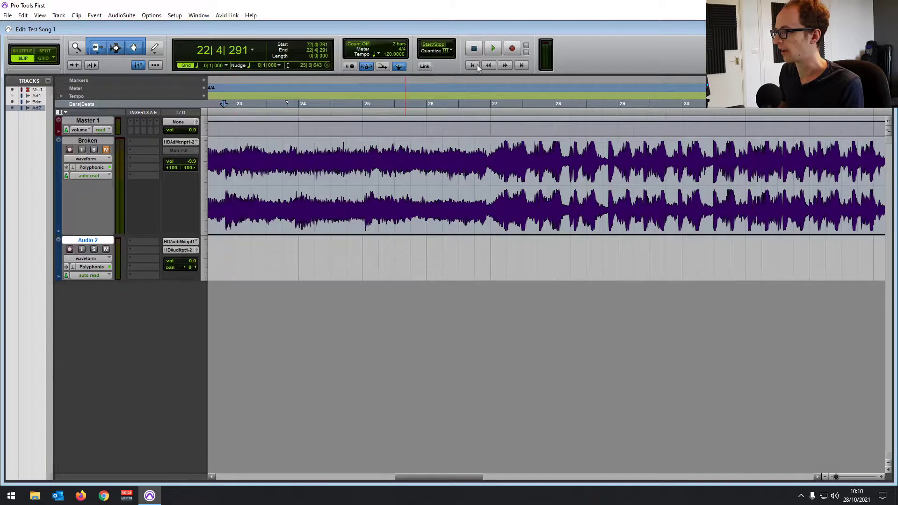
pyautogui.click(472, 65)
pyautogui.click(70, 250)
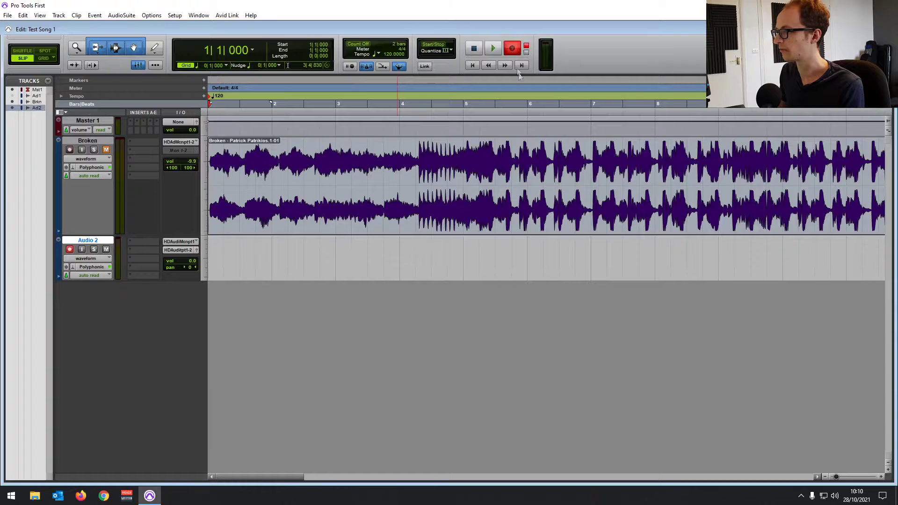
pyautogui.press('space')
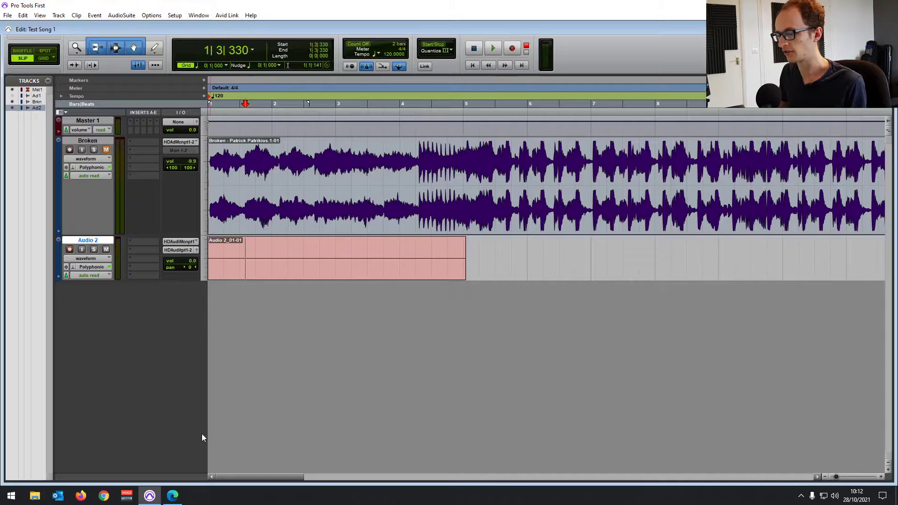
# Switch to Edge and get the Voicemeeter 3.0.1.8 EXE installer from the VB-Audio Voicemeeter Potato page
pyautogui.moveTo(174, 498)
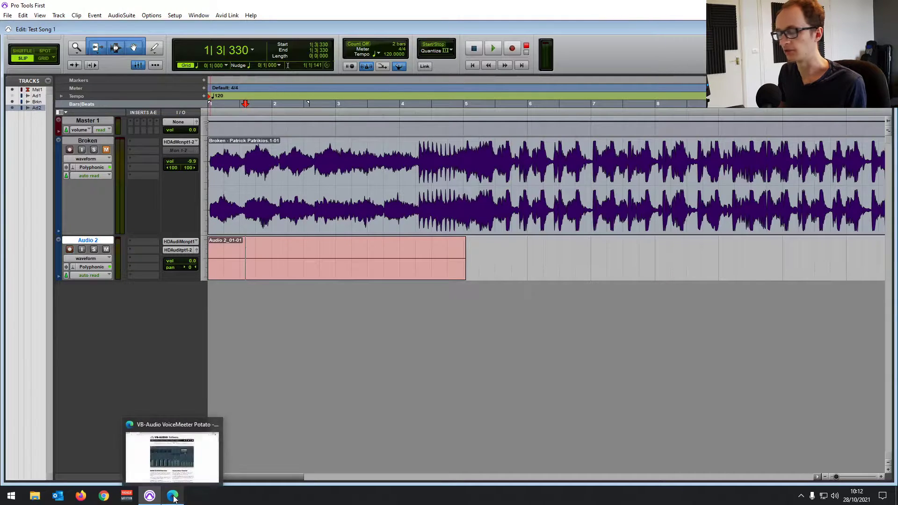
pyautogui.click(174, 499)
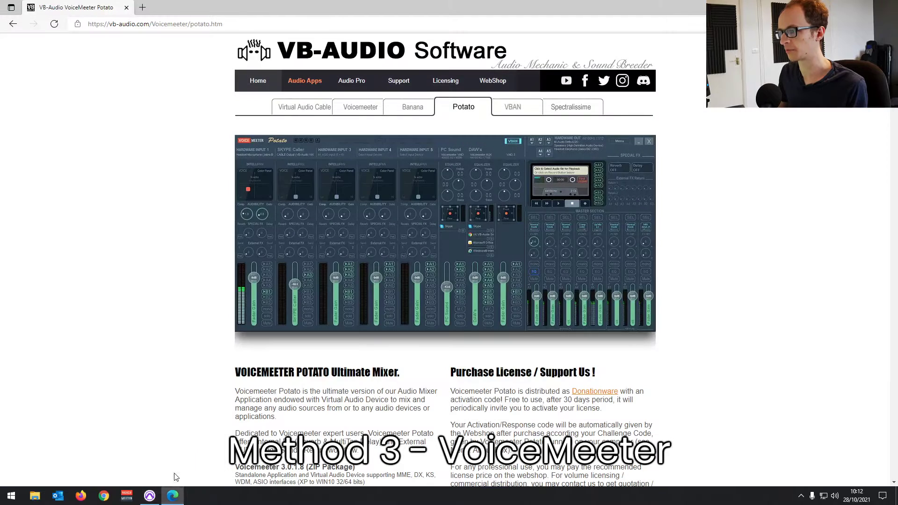
pyautogui.click(116, 24)
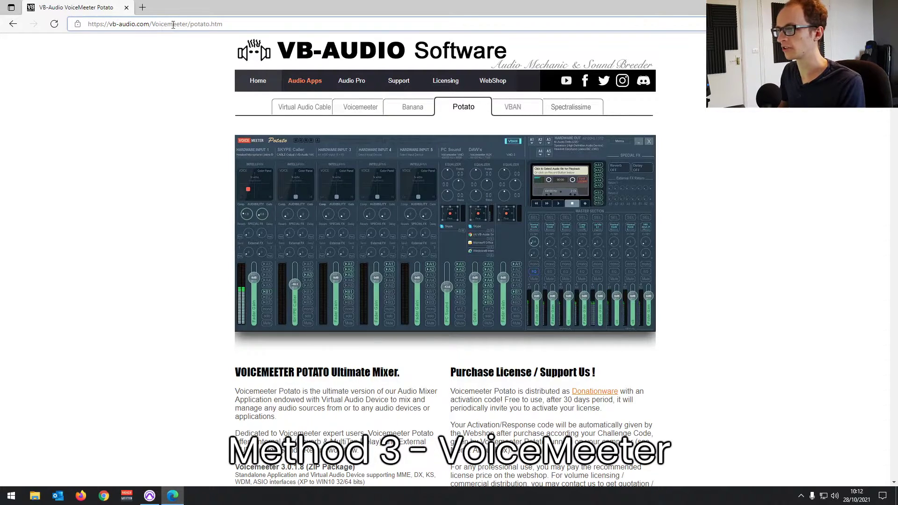
pyautogui.moveTo(161, 23); pyautogui.dragTo(194, 24)
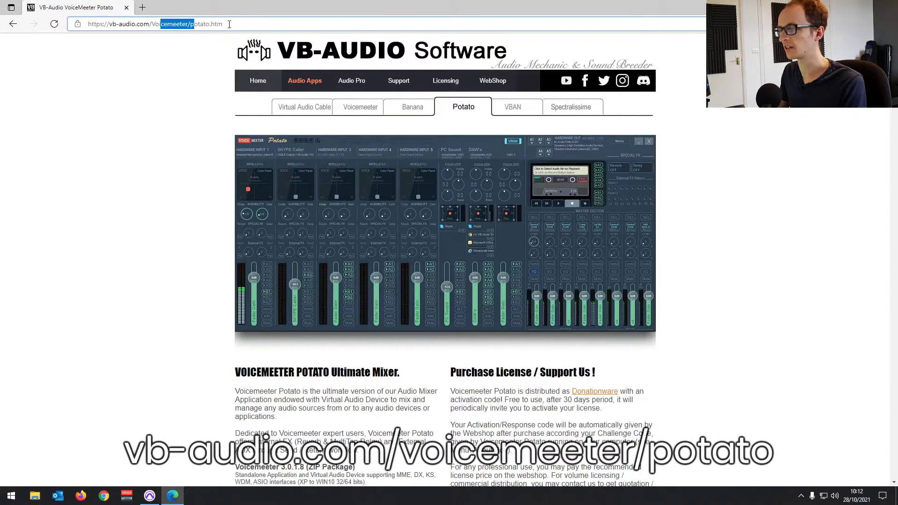
pyautogui.click(178, 164)
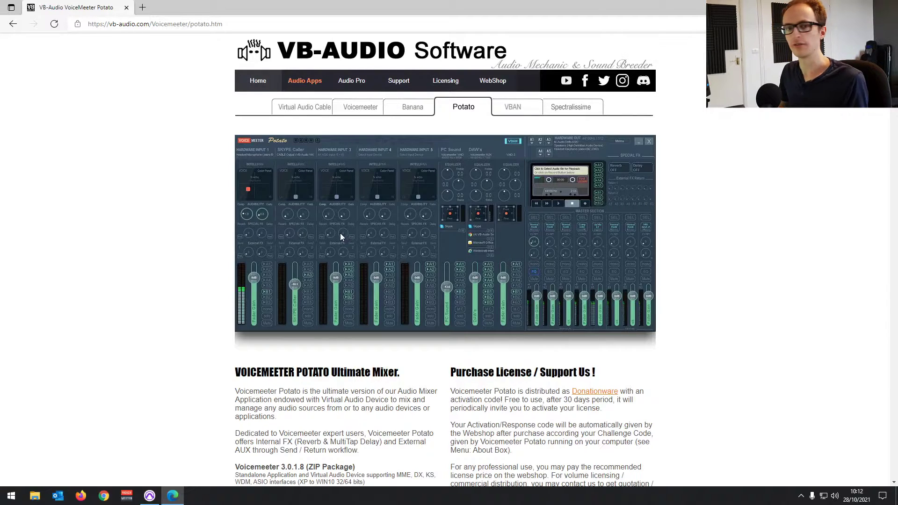
pyautogui.scroll(-4, 320, 237)
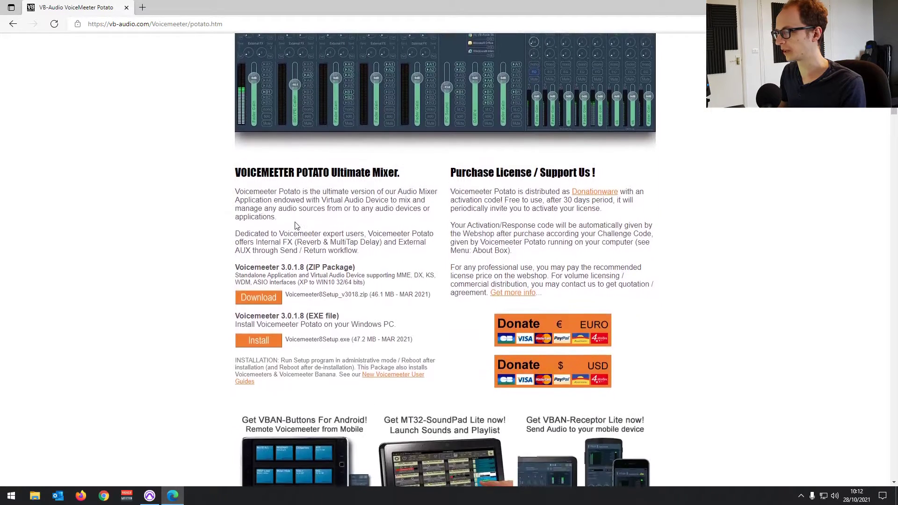
pyautogui.scroll(1, 283, 201)
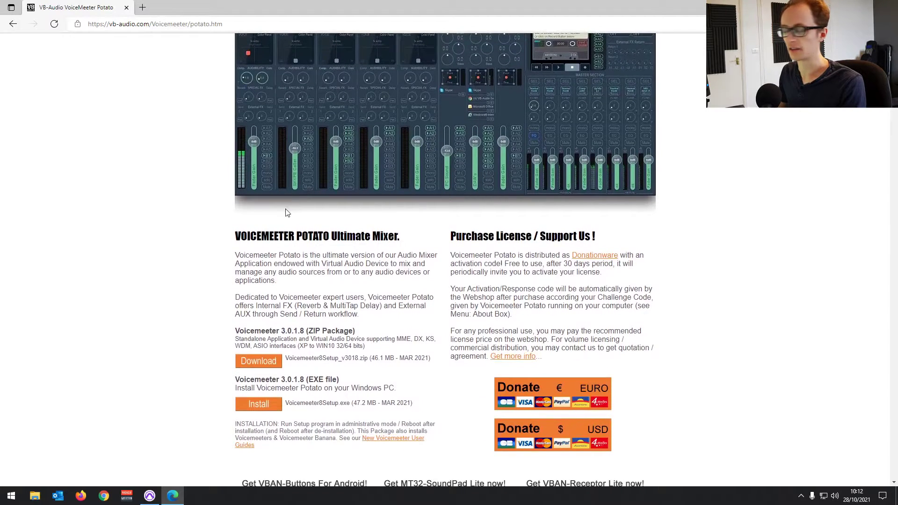
pyautogui.click(269, 407)
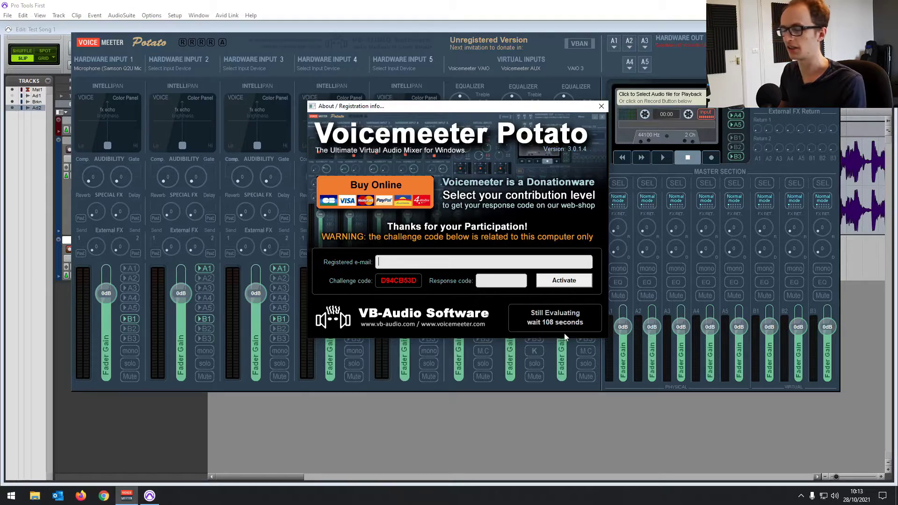
# Move the Voicemeeter registration window aside and choose the Windows playback device from the list of output devices
pyautogui.moveTo(528, 108)
pyautogui.mouseDown()
pyautogui.moveTo(471, 116)
pyautogui.moveTo(514, 118)
pyautogui.mouseUp()
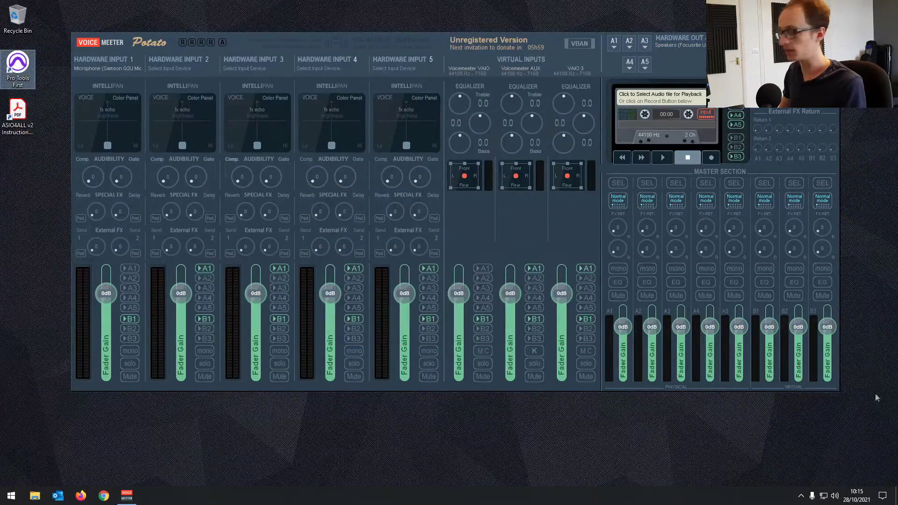
pyautogui.click(837, 496)
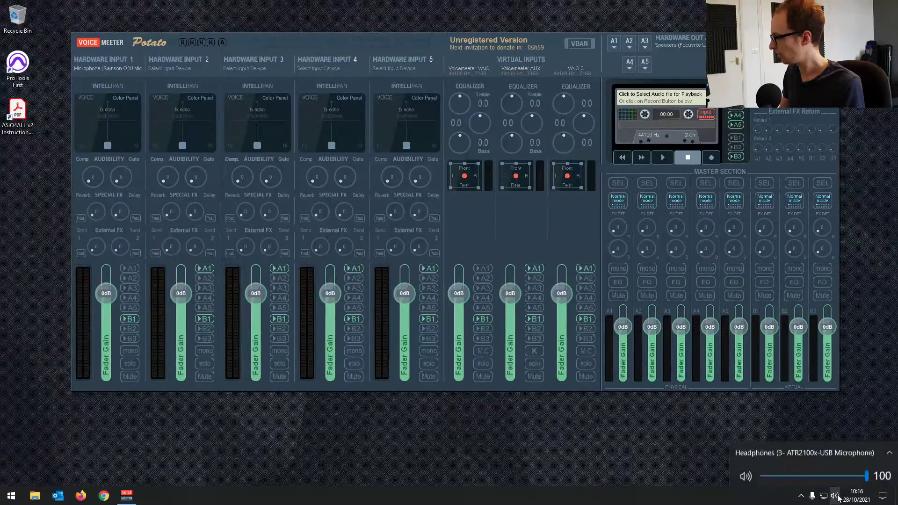
pyautogui.click(818, 451)
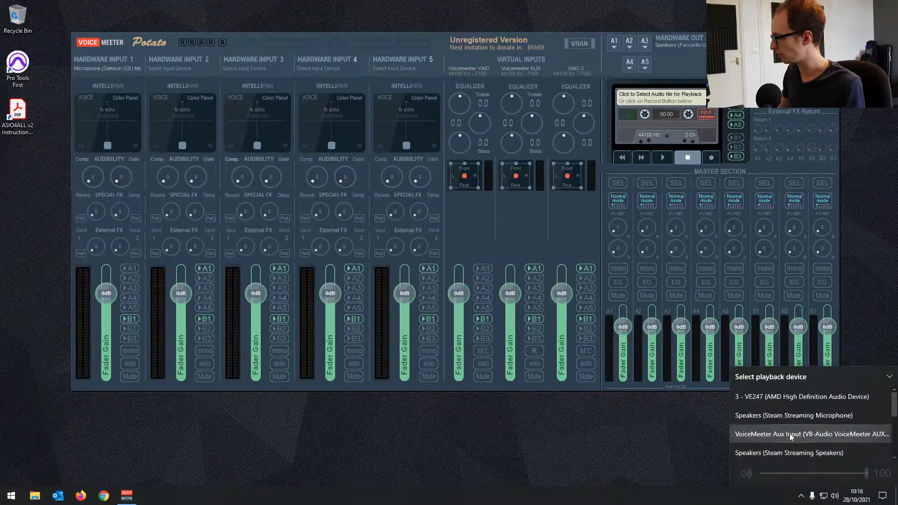
pyautogui.scroll(-5, 789, 434)
pyautogui.scroll(-1, 831, 437)
pyautogui.click(831, 437)
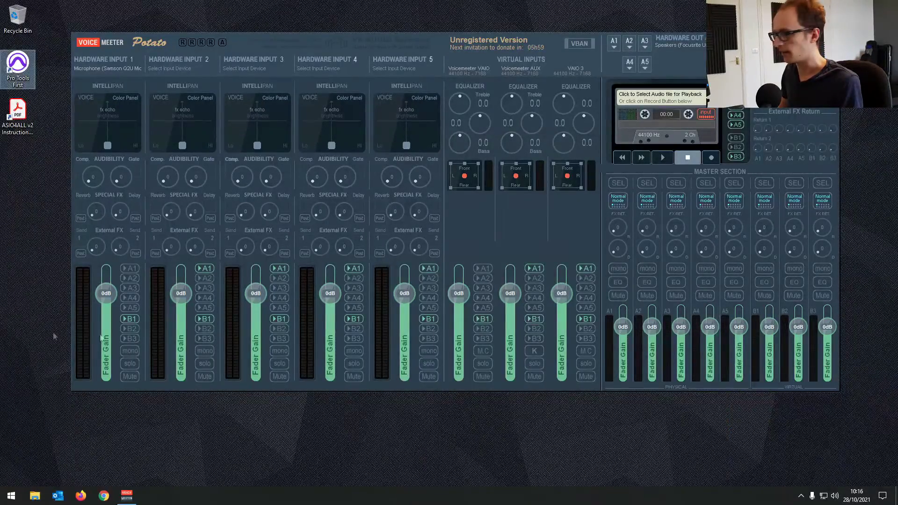
# Open Pro Tools First and apply Voicemeeter AUX Virtual ASIO as playback engine with VM-VAIO 1-2 as default output
pyautogui.doubleClick(18, 64)
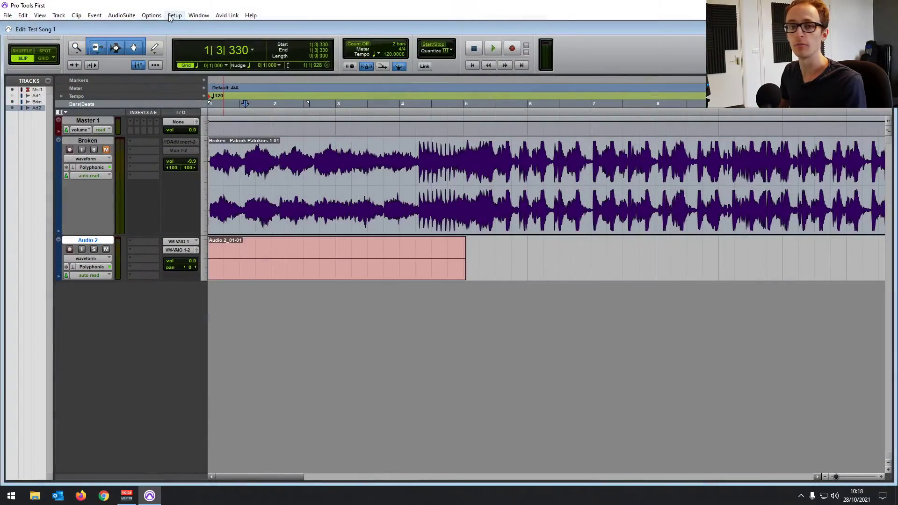
pyautogui.click(174, 15)
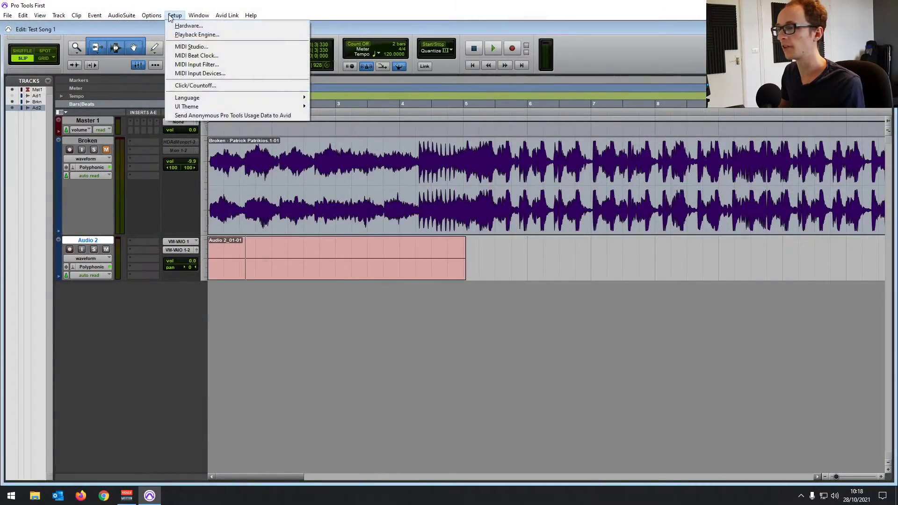
pyautogui.click(186, 36)
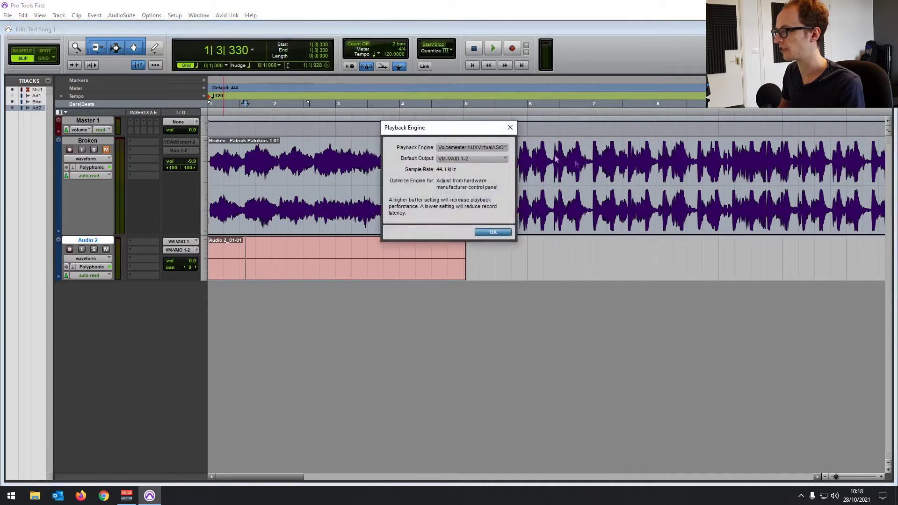
pyautogui.click(480, 148)
pyautogui.click(480, 147)
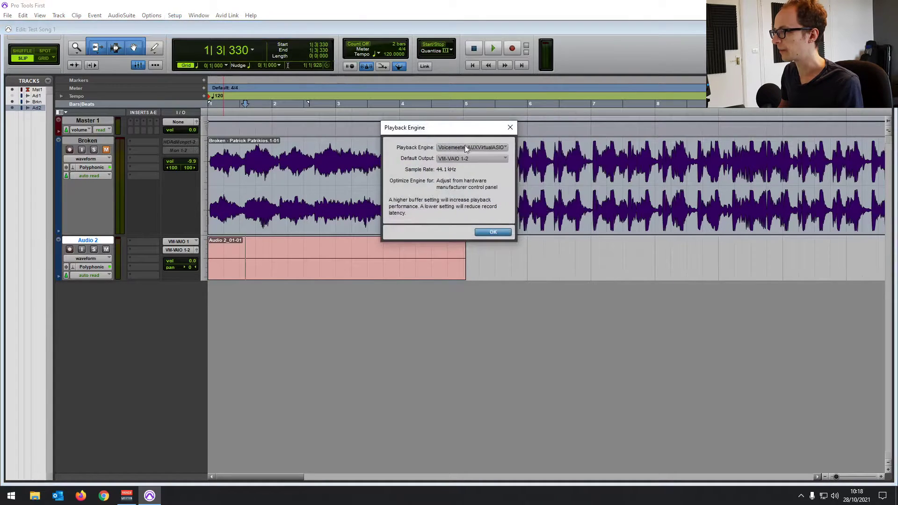
pyautogui.click(465, 148)
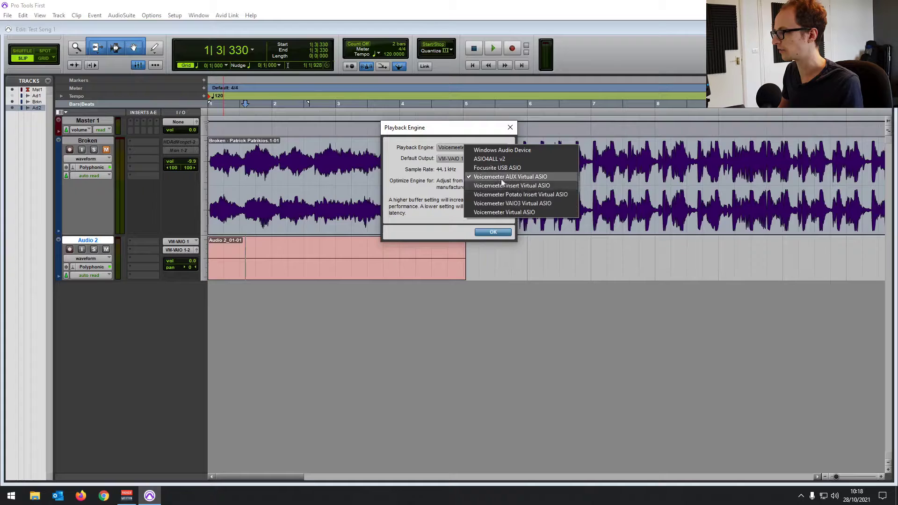
pyautogui.click(443, 131)
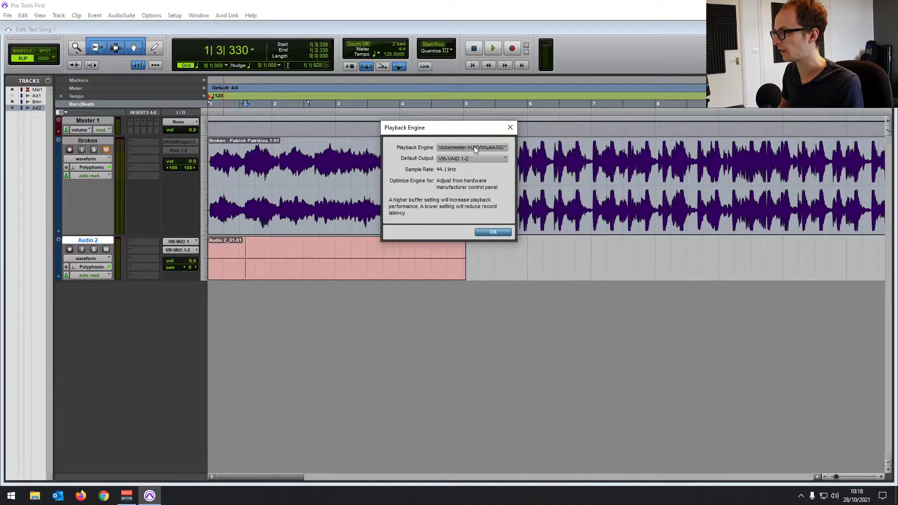
pyautogui.click(467, 161)
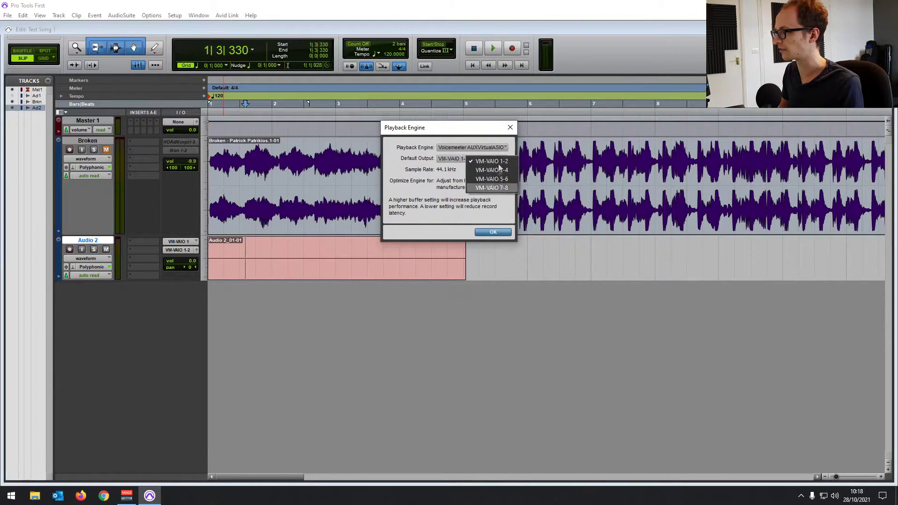
pyautogui.click(463, 134)
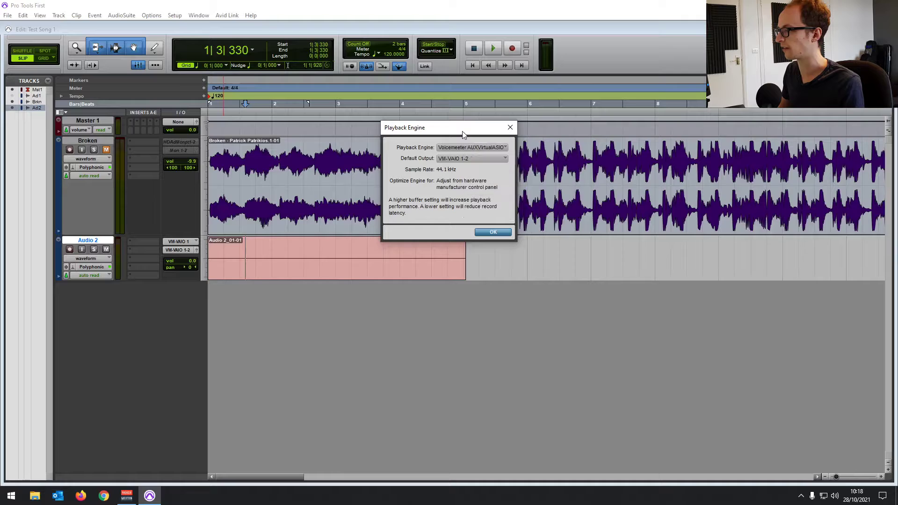
pyautogui.click(492, 233)
pyautogui.doubleClick(253, 267)
pyautogui.click(253, 268)
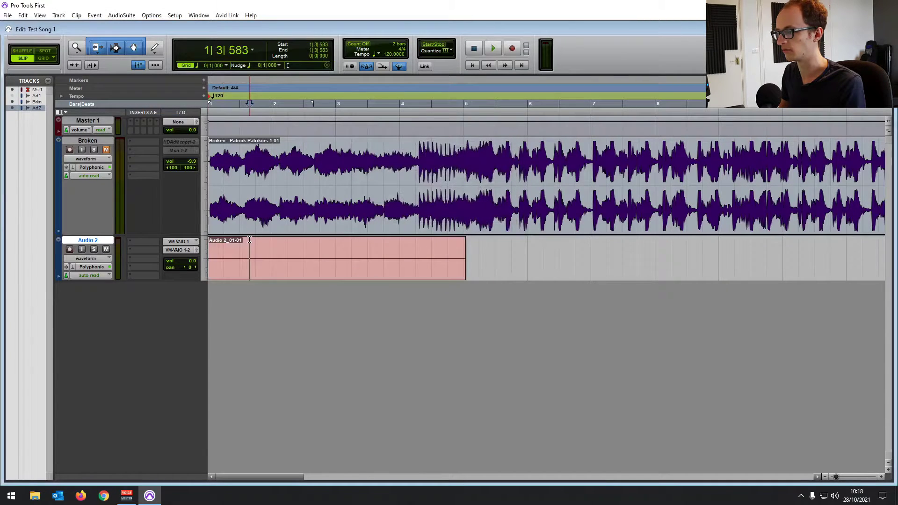
# Check the Voicemeeter AUX virtual input in Voicemeeter Potato against the playback engine settings in Pro Tools First
pyautogui.click(126, 496)
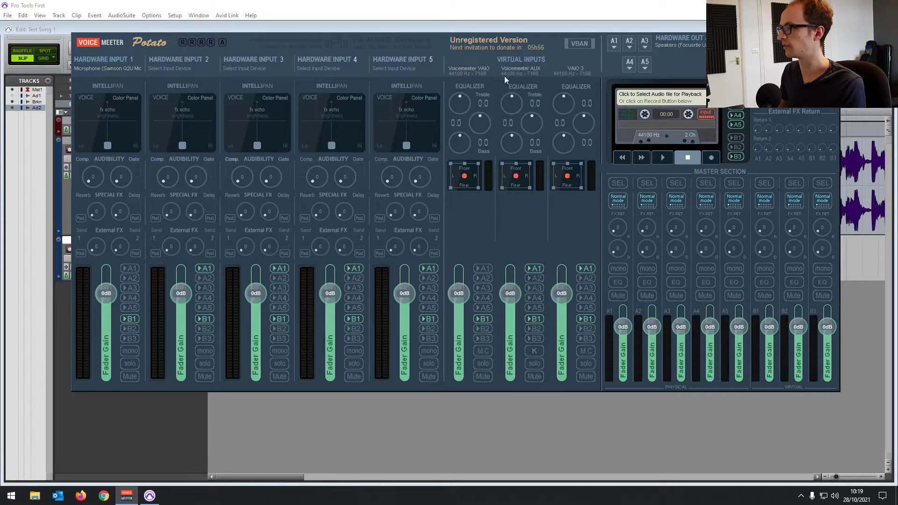
pyautogui.click(175, 15)
pyautogui.click(187, 32)
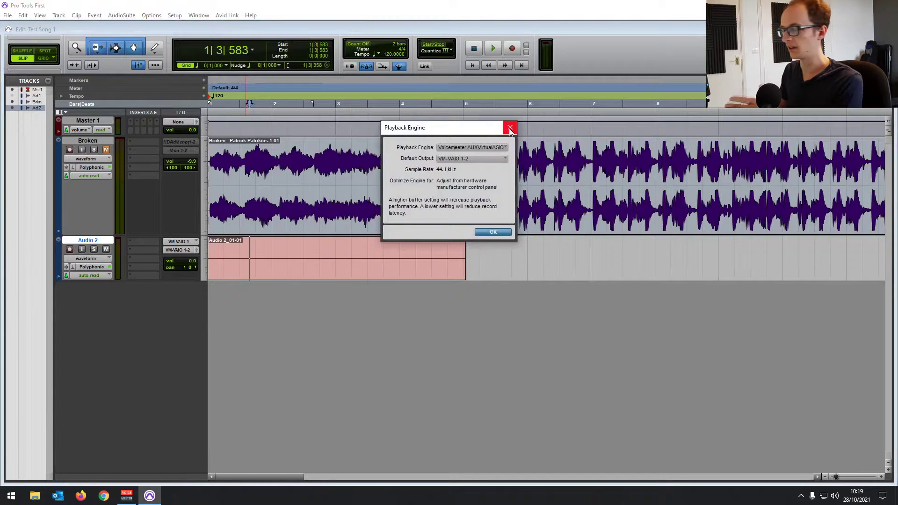
pyautogui.click(510, 128)
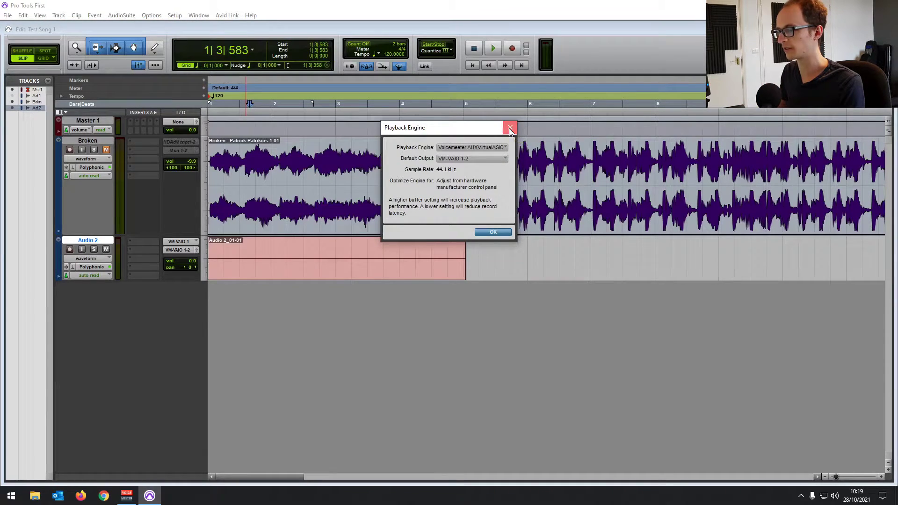
# Switch to Voicemeeter Potato and set Hardware Input 1 to the MME Microphone (3- ATR2100x-USB Mic) device
pyautogui.click(127, 497)
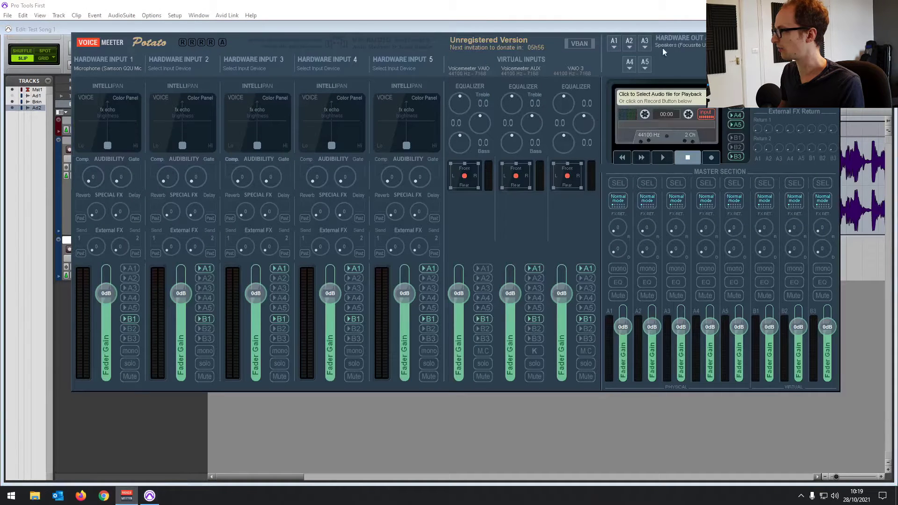
pyautogui.click(105, 69)
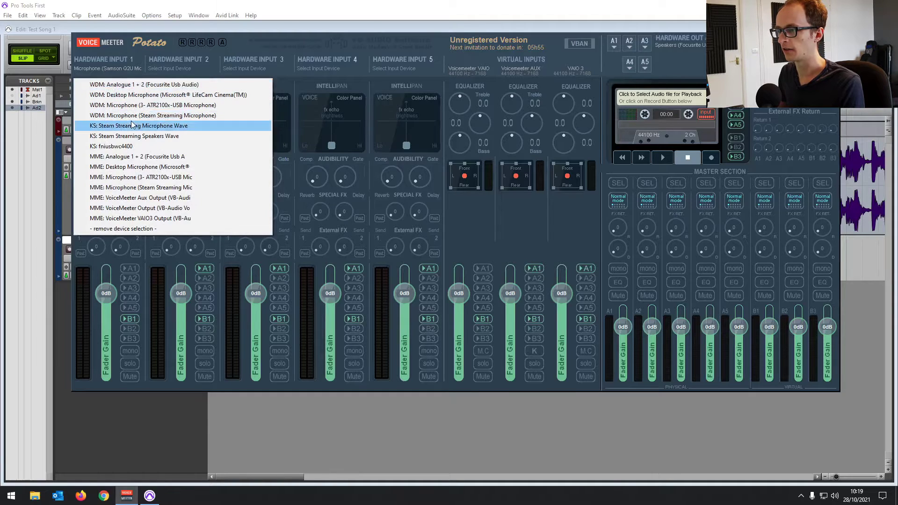
pyautogui.click(154, 177)
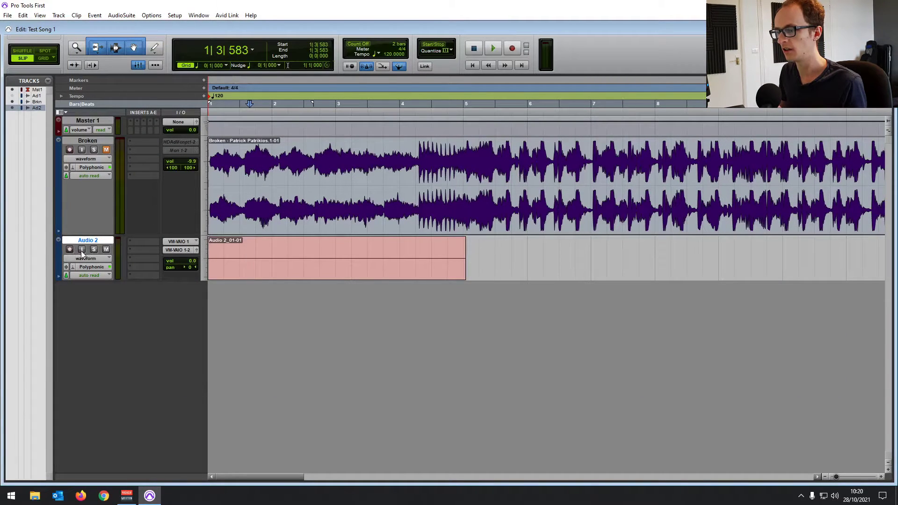
# Arm the Audio 2 track for recording, increase its track height, and bring up Voicemeeter Potato
pyautogui.click(70, 250)
pyautogui.moveTo(106, 279); pyautogui.dragTo(105, 325)
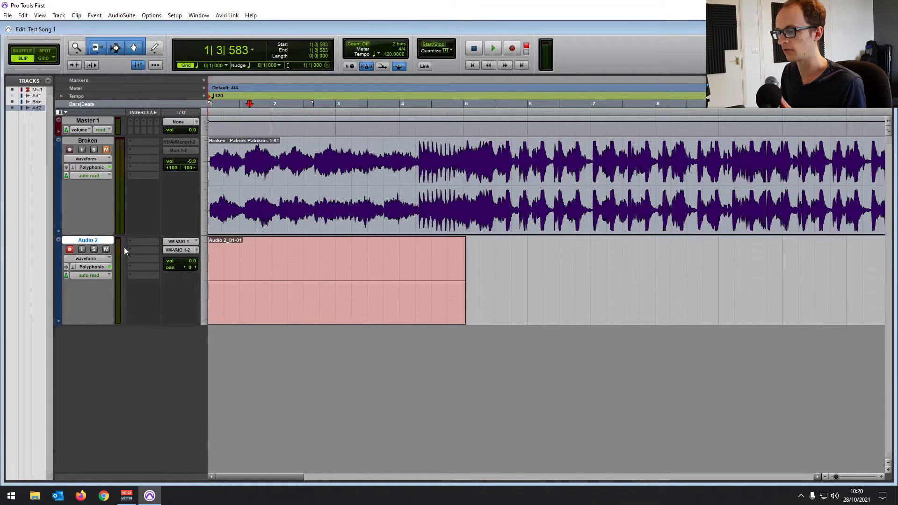
pyautogui.click(126, 496)
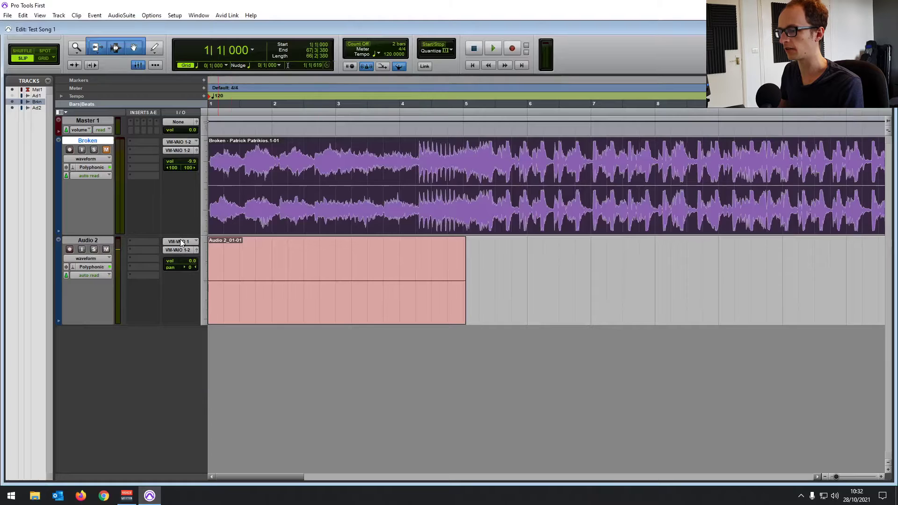
# Place the edit cursor on the Audio 2 clip just before bar 2 and arm the track for recording
pyautogui.click(272, 253)
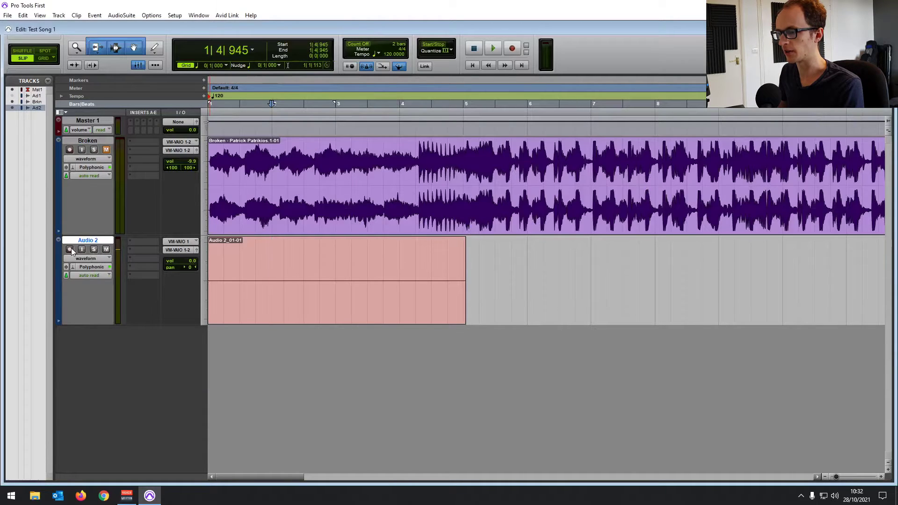
pyautogui.click(70, 251)
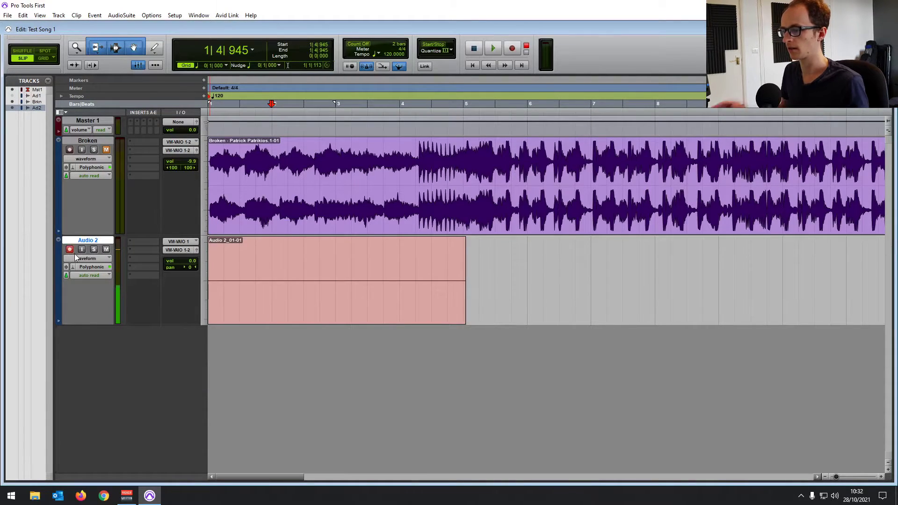
# Switch to Voicemeeter Potato and set hardware output A1 to MME: Headphones (3- ATR2100x-USB Mic)
pyautogui.click(126, 495)
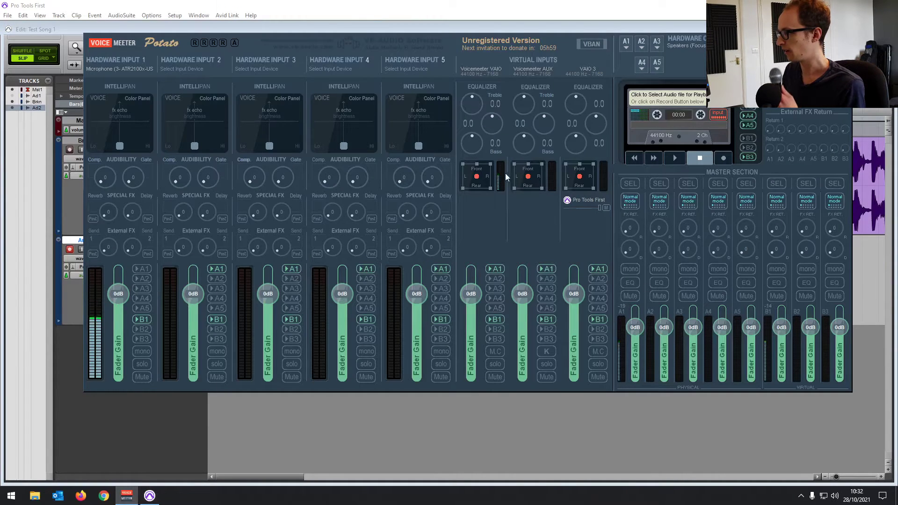
pyautogui.click(626, 44)
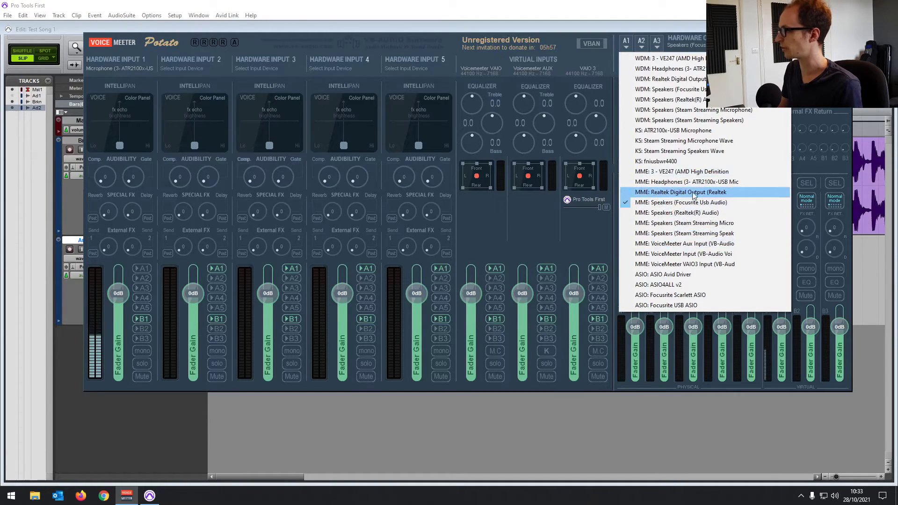
pyautogui.click(708, 181)
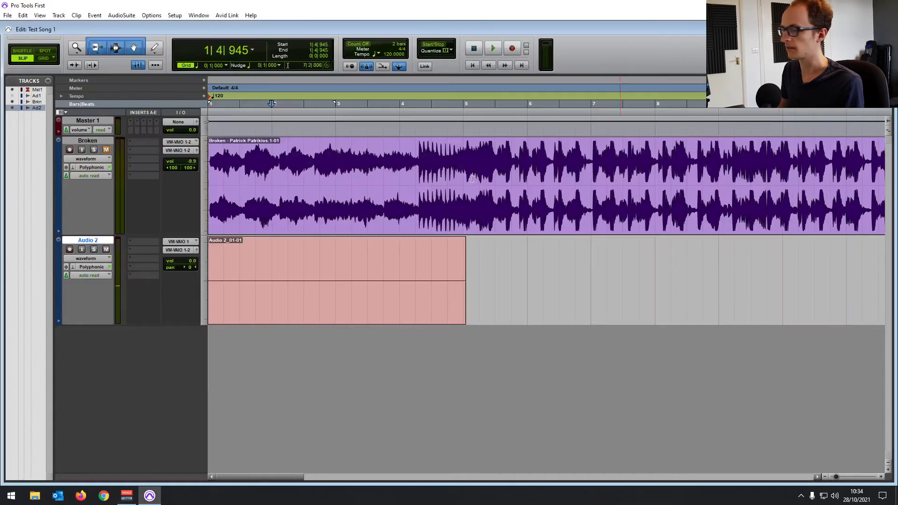
# Arm Audio 2 in Pro Tools First to test the microphone's input level, and disarm it after the test
pyautogui.click(16, 241)
pyautogui.click(70, 250)
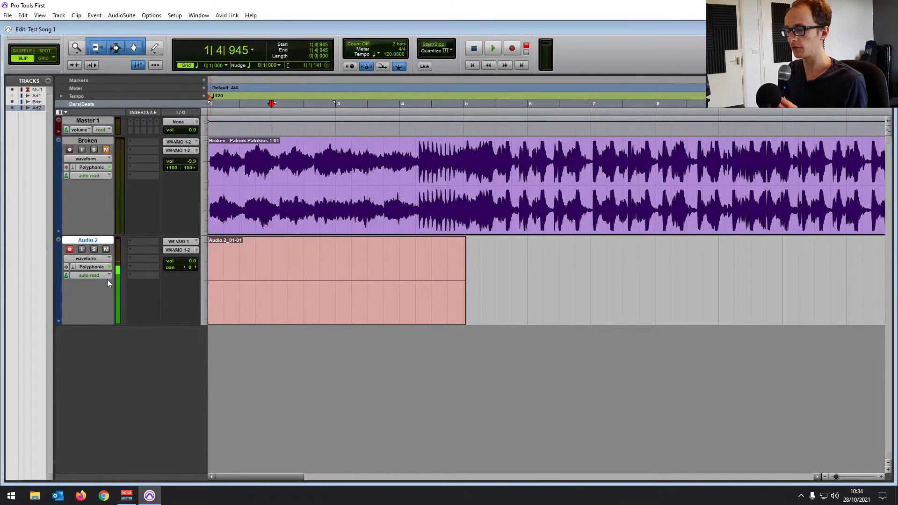
pyautogui.click(69, 251)
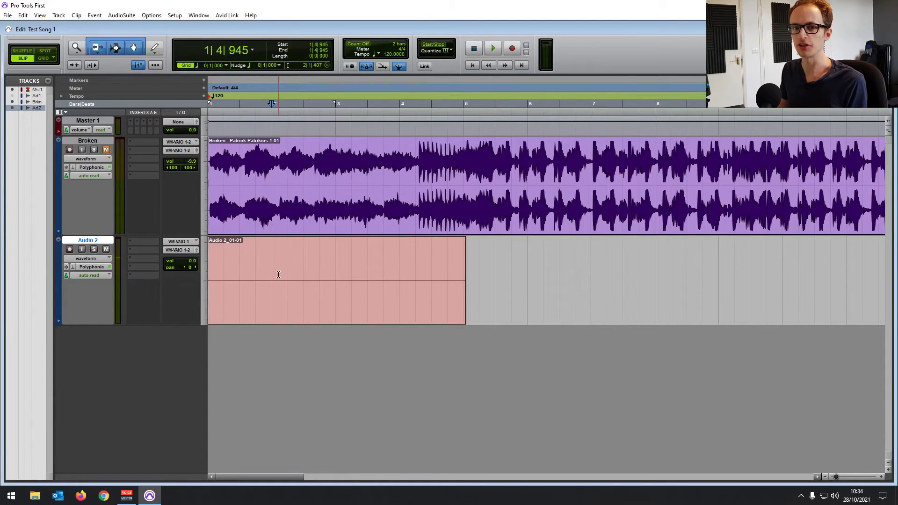
# Check the virtual inputs in Voicemeeter Potato and the list of available playback engines in Pro Tools First
pyautogui.click(127, 495)
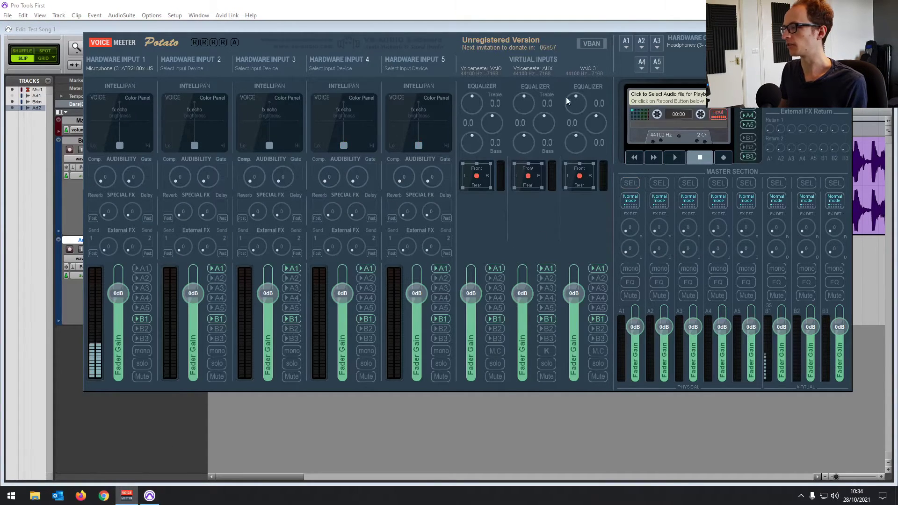
pyautogui.click(151, 15)
pyautogui.click(192, 30)
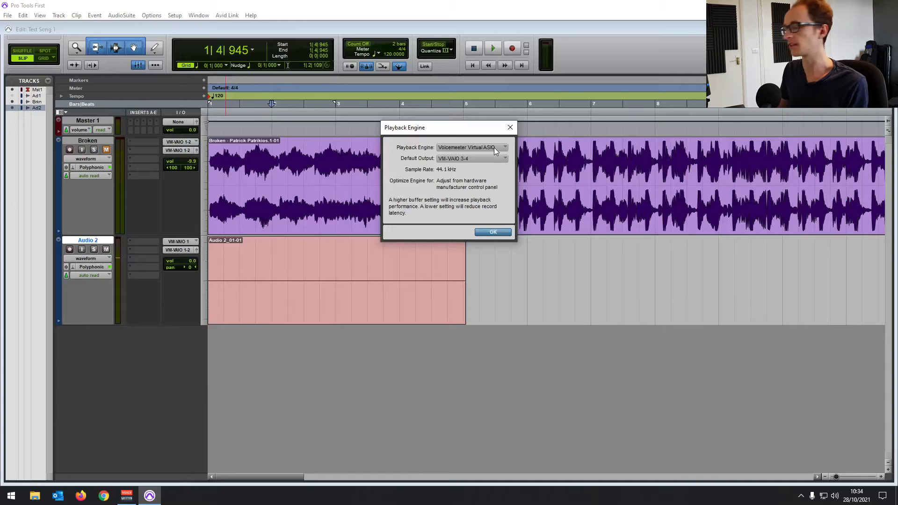
pyautogui.click(494, 148)
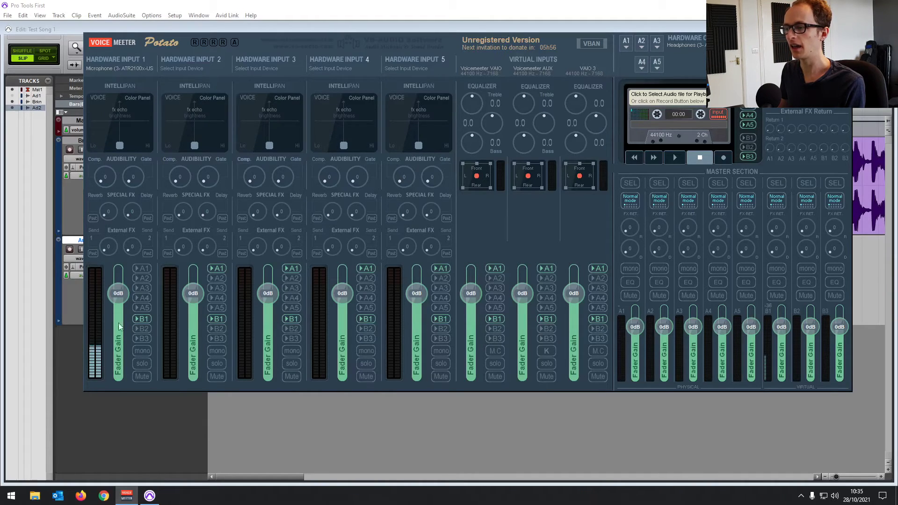
# Open the device list of Hardware Input 1 in Voicemeeter Potato
pyautogui.click(130, 67)
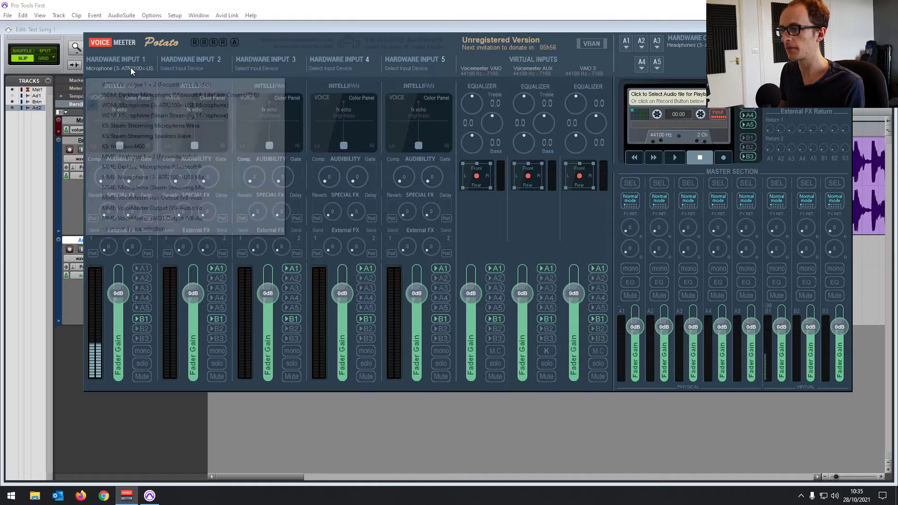